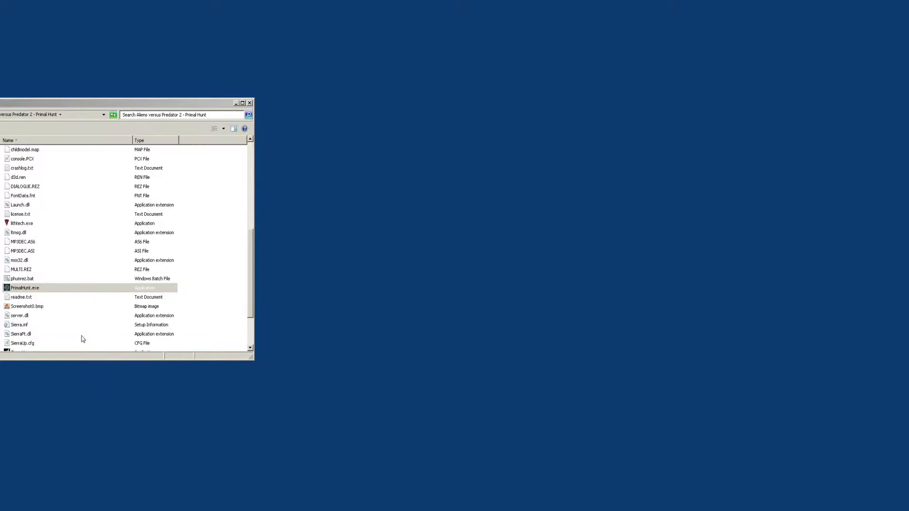
Select PrimalHunt.exe in the Primal Hunt install folder.
{"action": "left_click", "coordinate": [34, 290]}
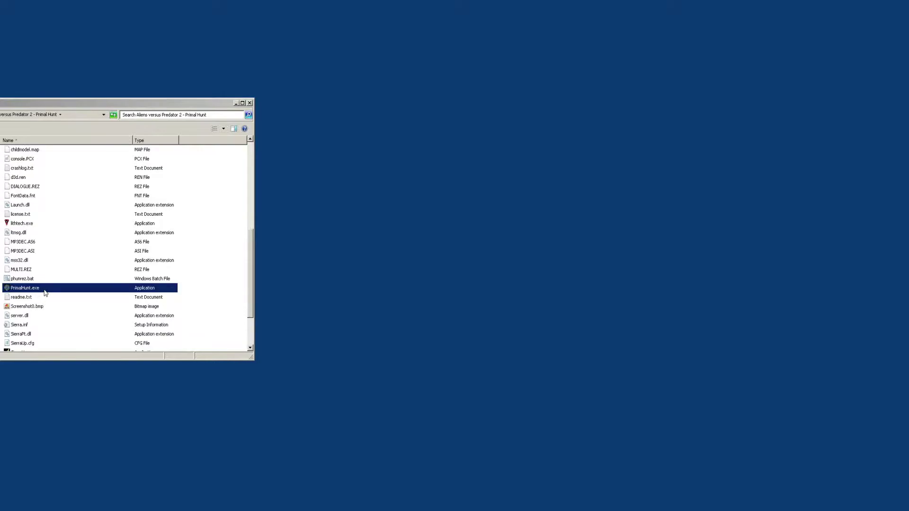
Start the PrimalHunt.exe launcher, move it lower left, and open then dismiss Advanced Options.
{"action": "double_click", "coordinate": [46, 290]}
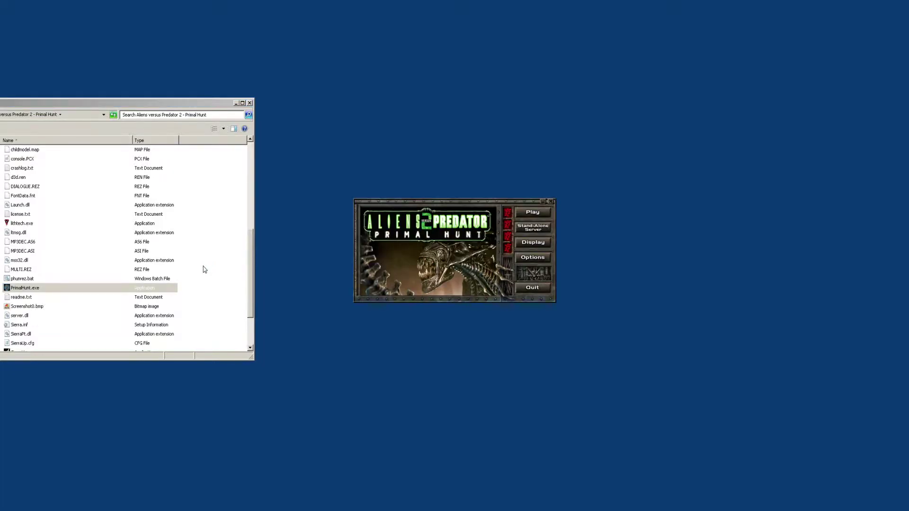
{"action": "left_click_drag", "start_coordinate": [430, 216], "coordinate": [335, 250]}
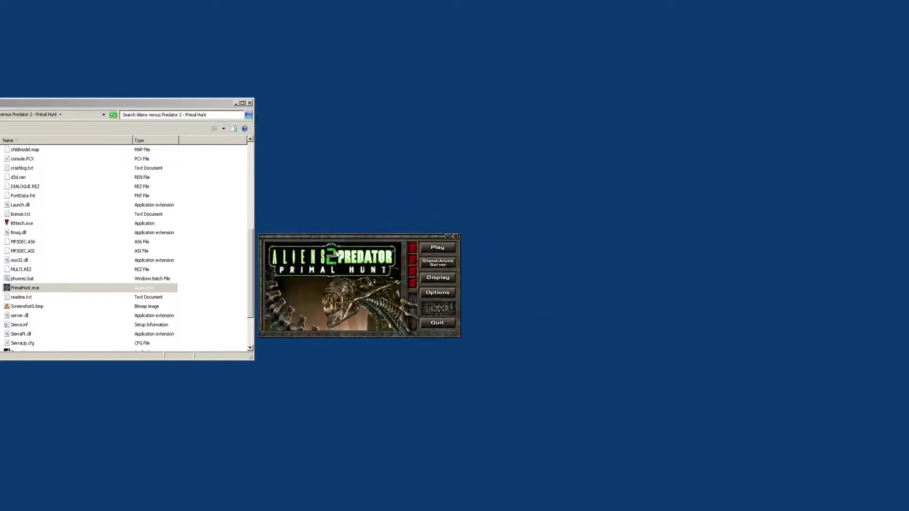
{"action": "left_click", "coordinate": [433, 292]}
{"action": "left_click", "coordinate": [380, 368]}
Enter +GameScreenHeight 1080 +SCREENHEIGHT 1080 +GameScreenWidth 1920 +SCREENWIDTH 1920 +Windowed 1 as launch parameters.
{"action": "left_click", "coordinate": [437, 294]}
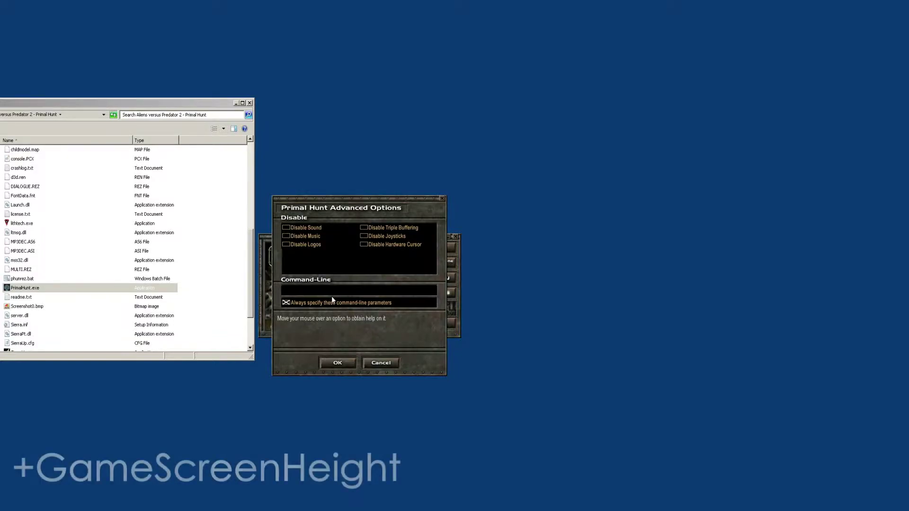
{"action": "type", "text": "+"}
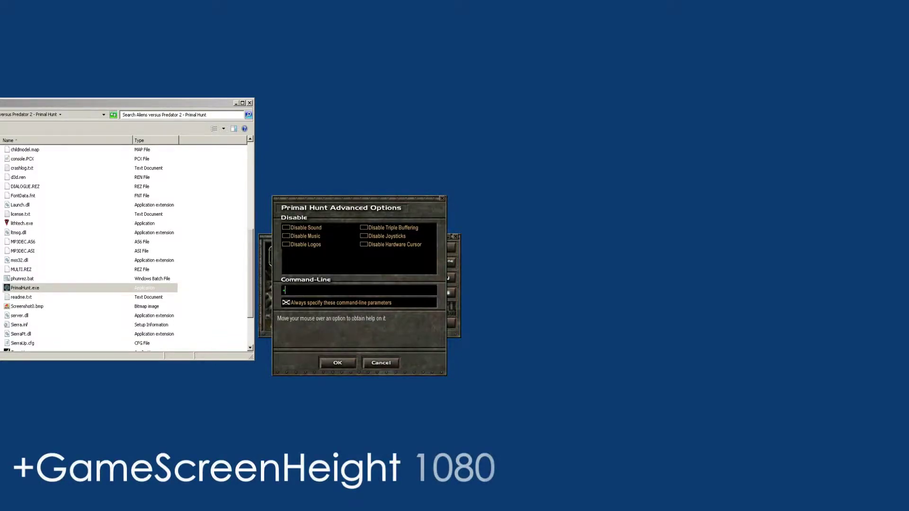
{"action": "type", "text": "GameSc"}
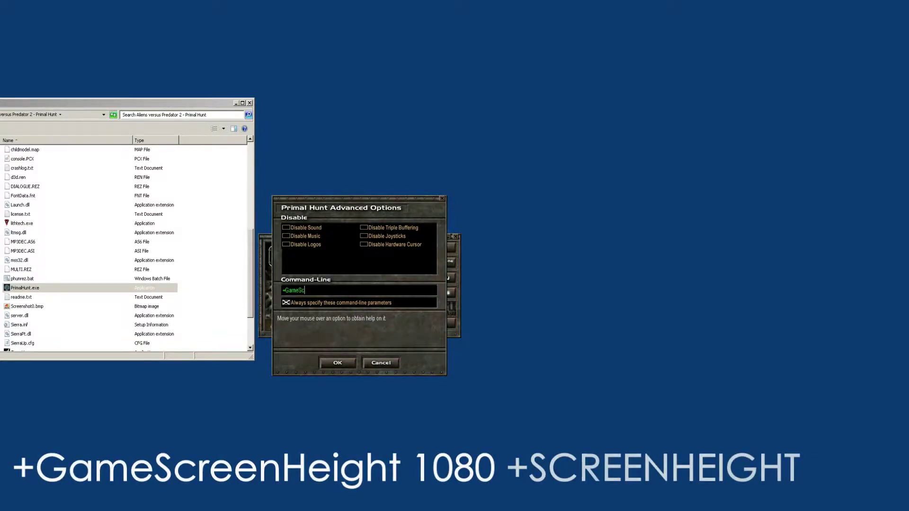
{"action": "type", "text": "reen"}
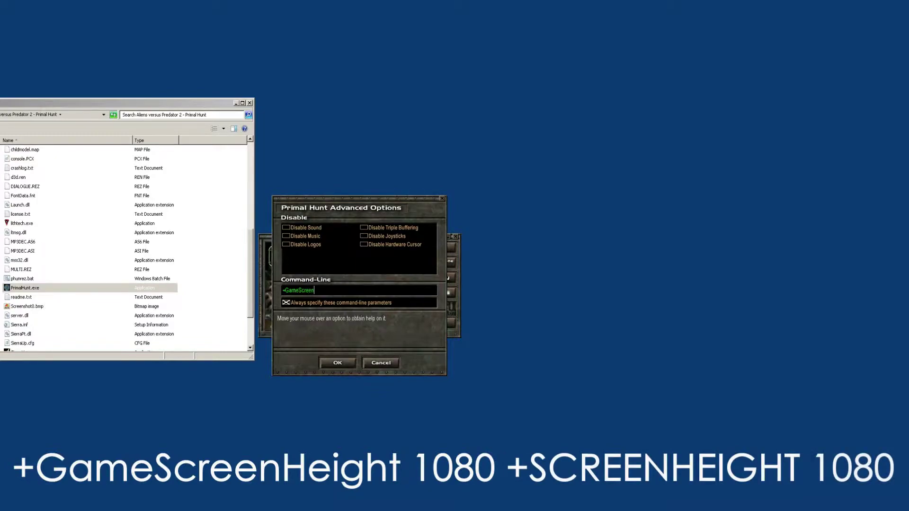
{"action": "type", "text": "Height 108"}
{"action": "type", "text": "0"}
{"action": "type", "text": " +SCREEN"}
{"action": "type", "text": "HEIGHT 1080 "}
{"action": "type", "text": "+Game"}
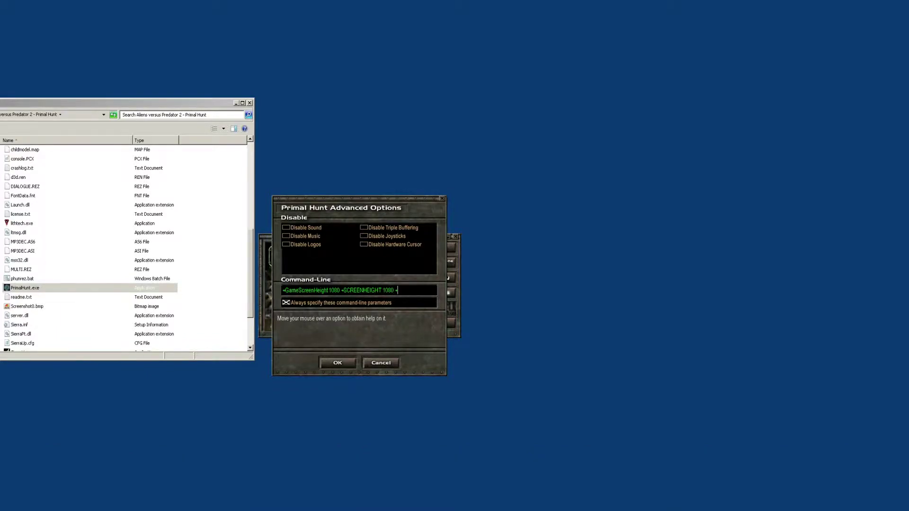
{"action": "type", "text": "Screen"}
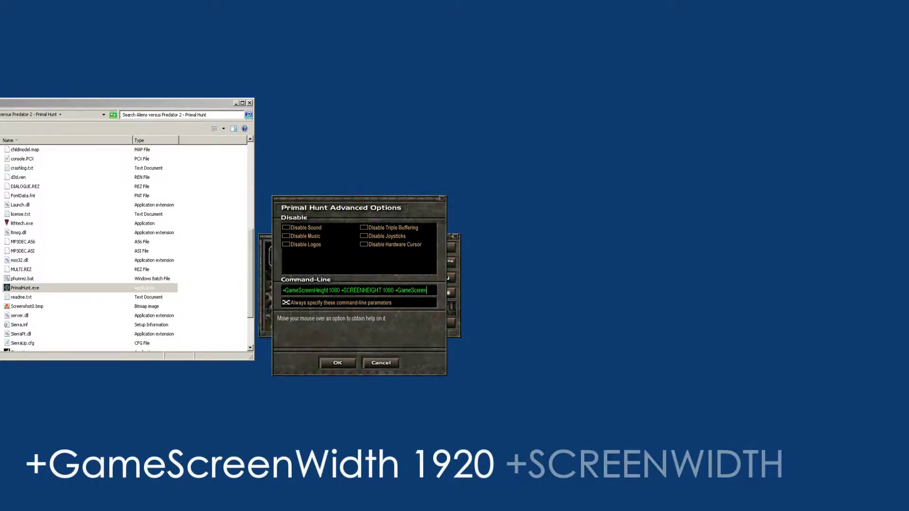
{"action": "type", "text": "Width 1920 +SCREENW"}
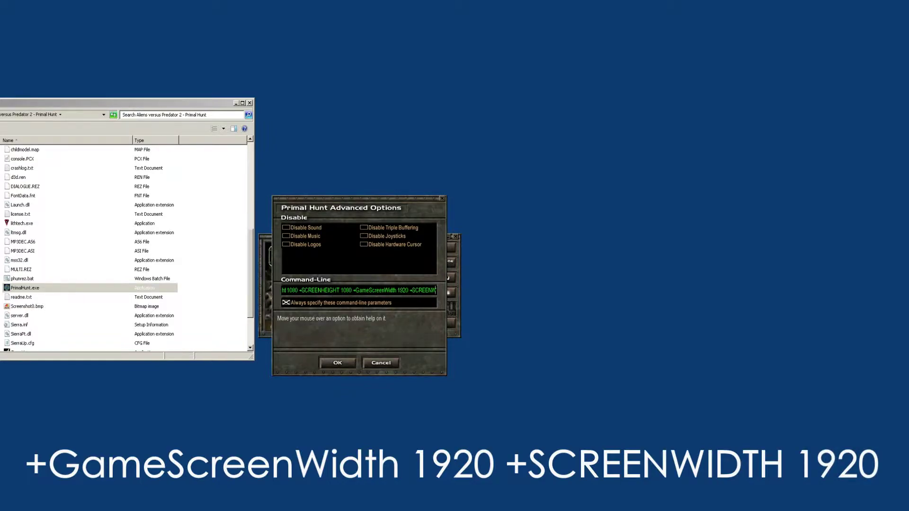
{"action": "type", "text": "IDTH 1920"}
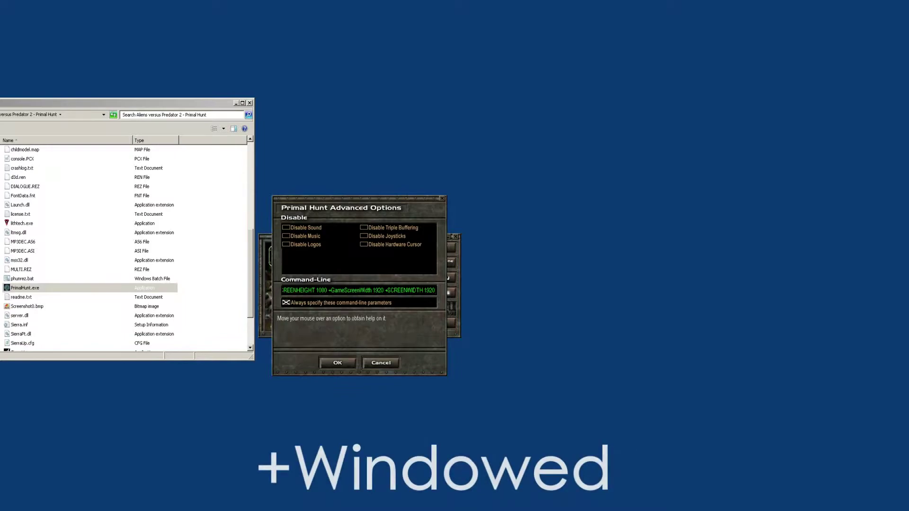
{"action": "type", "text": "+"}
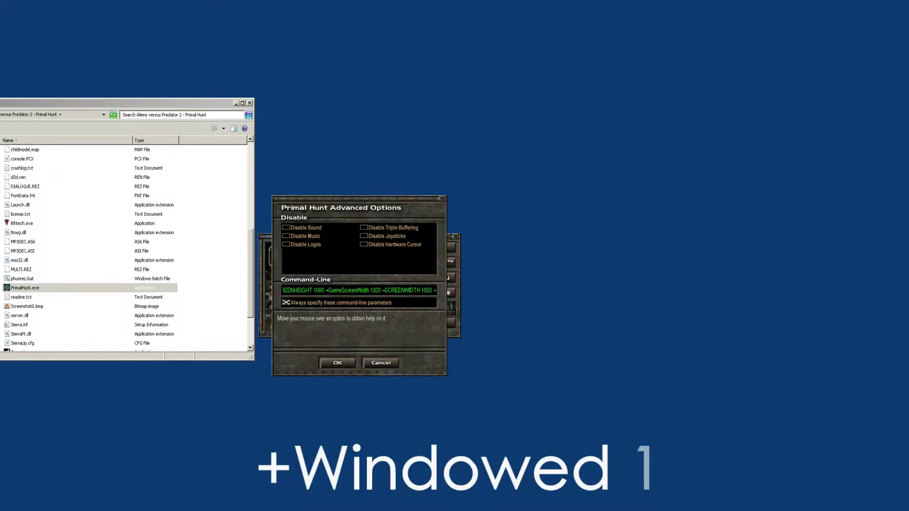
{"action": "type", "text": "Windowed 1"}
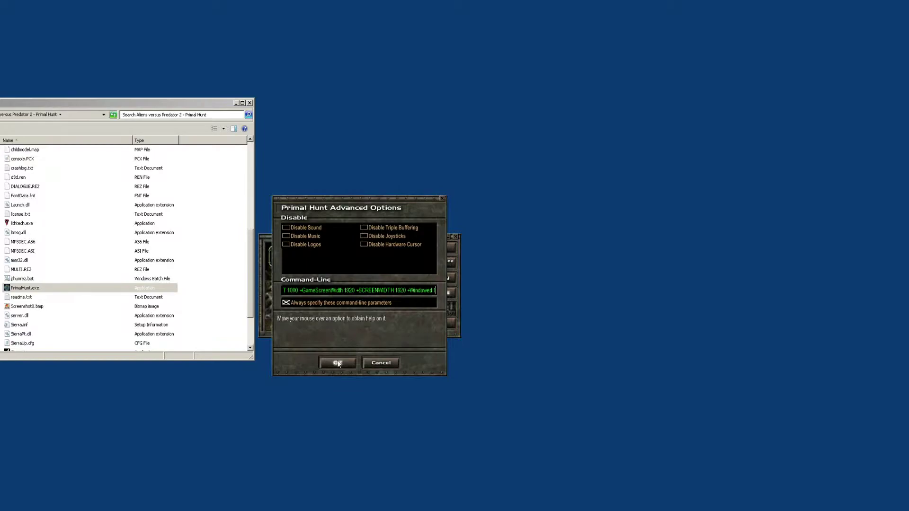
Save the parameters, play the game, skip the intro videos, and decline quitting.
{"action": "left_click", "coordinate": [339, 363]}
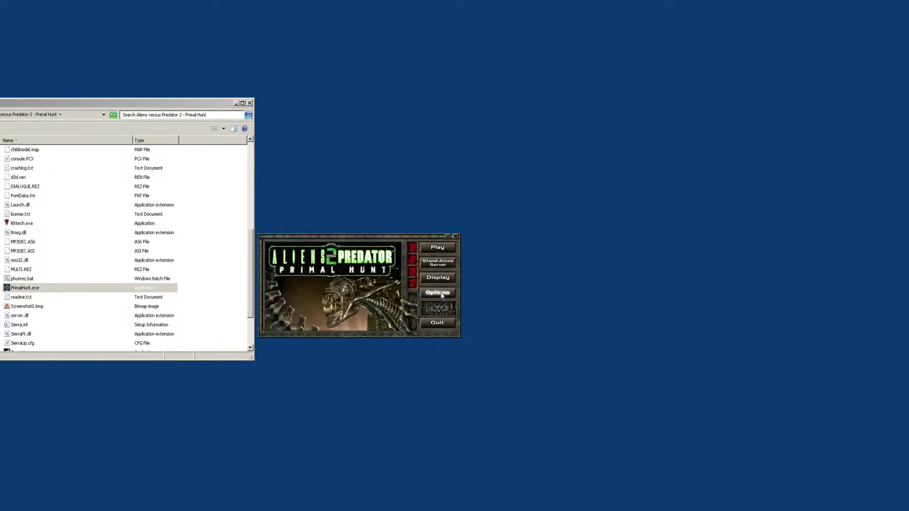
{"action": "left_click", "coordinate": [437, 247]}
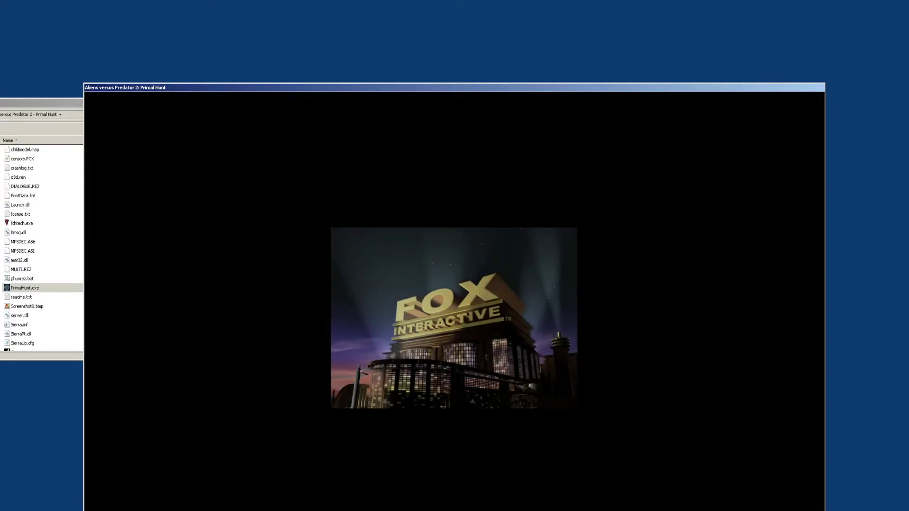
{"action": "key", "text": "Escape"}
{"action": "key", "text": "Escape"}
{"action": "key", "text": "Escape"}
{"action": "key", "text": "Escape"}
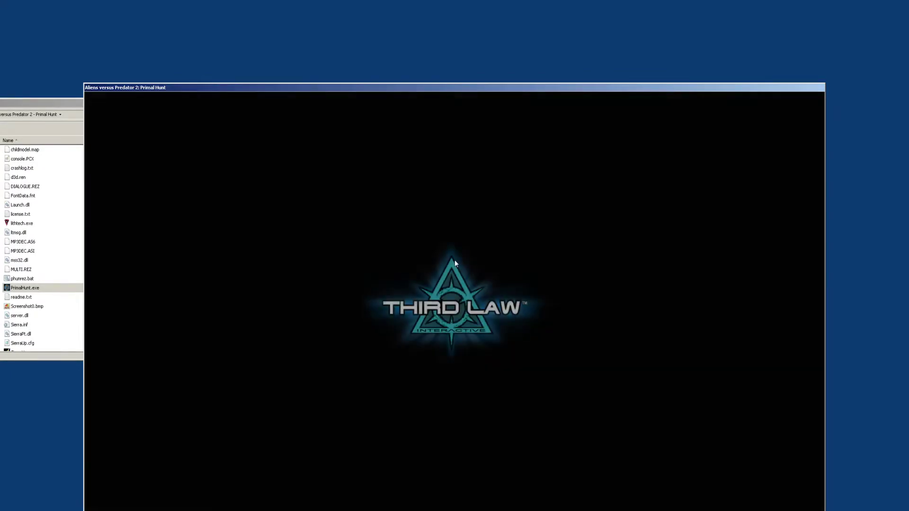
{"action": "left_click", "coordinate": [470, 357]}
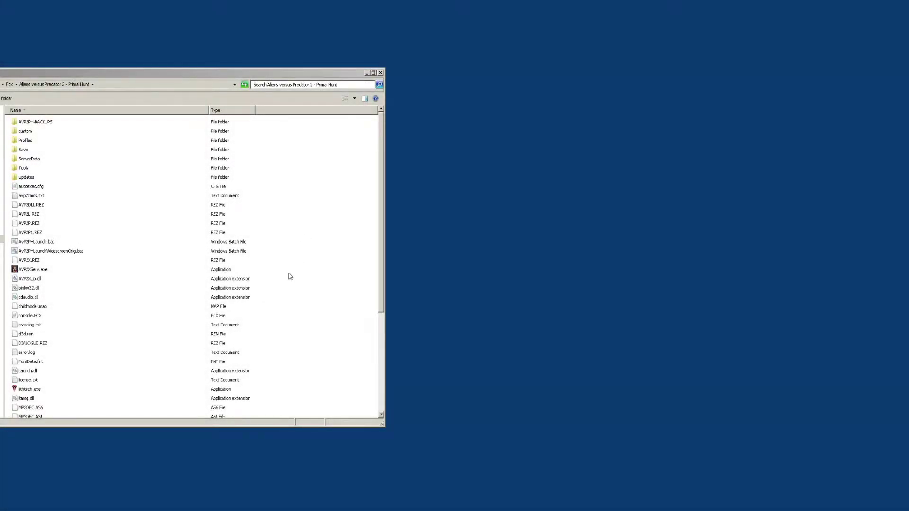
Look over the existing launch batch files, then open and dismiss the folder's context menu.
{"action": "left_click", "coordinate": [53, 252]}
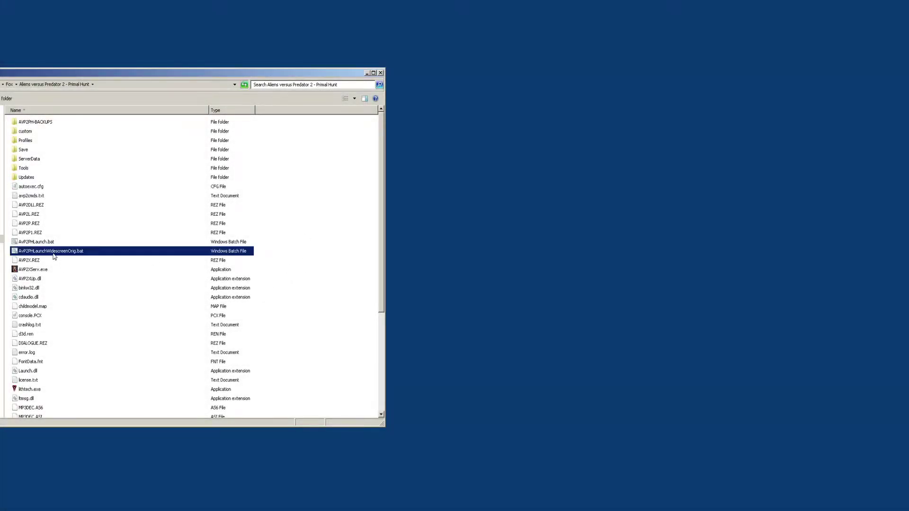
{"action": "left_click", "coordinate": [52, 245]}
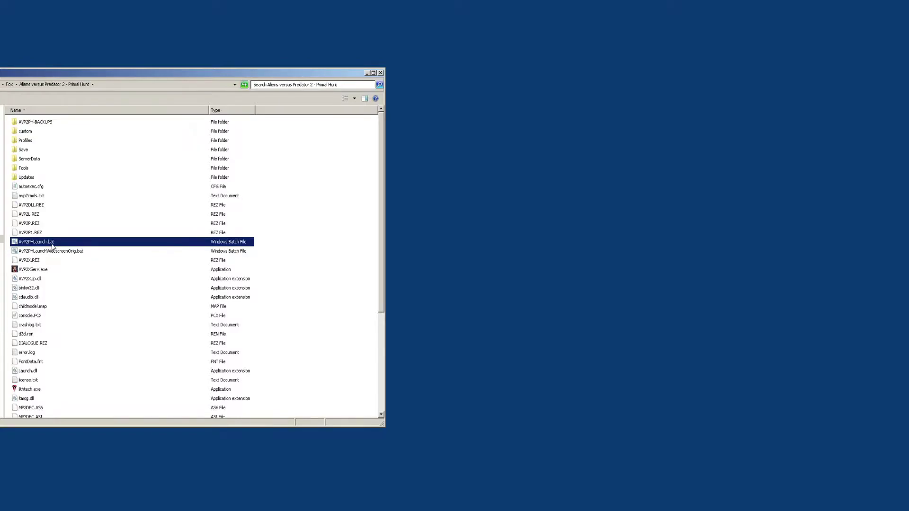
{"action": "left_click", "coordinate": [69, 252]}
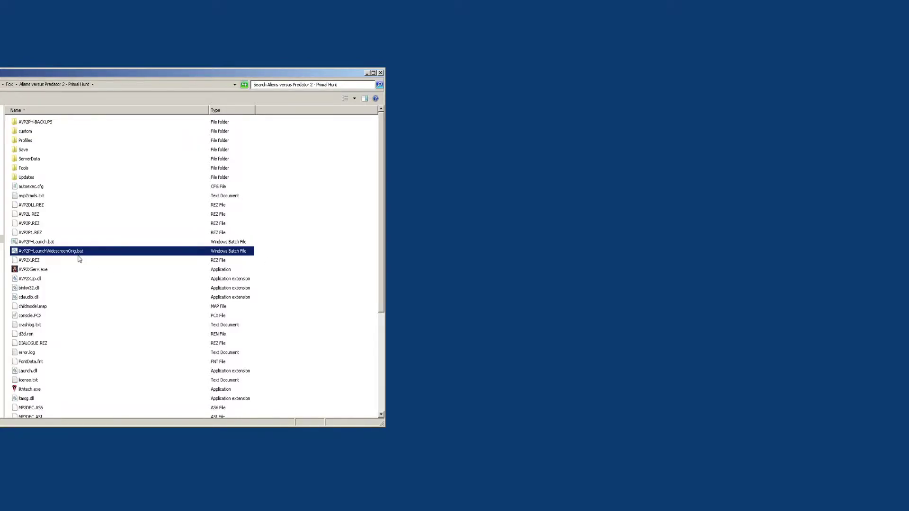
{"action": "left_click", "coordinate": [287, 251]}
{"action": "right_click", "coordinate": [286, 248]}
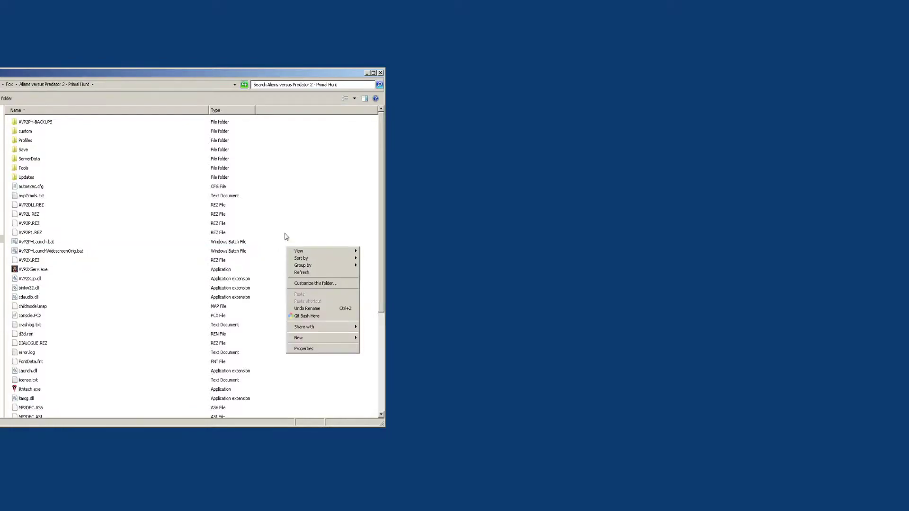
{"action": "left_click", "coordinate": [307, 197]}
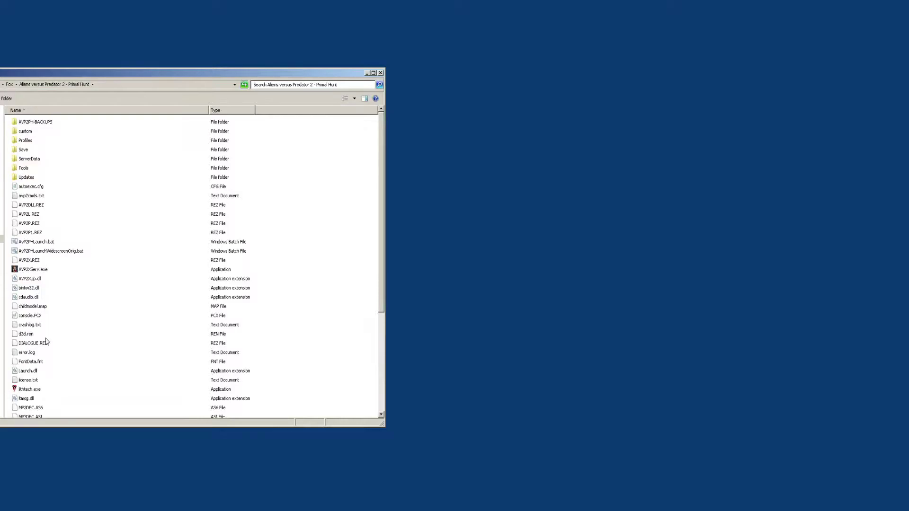
Check cdaudio.dll, AVP2XServ.exe and the launch batch files, then open the folder's context menu.
{"action": "left_click", "coordinate": [40, 298]}
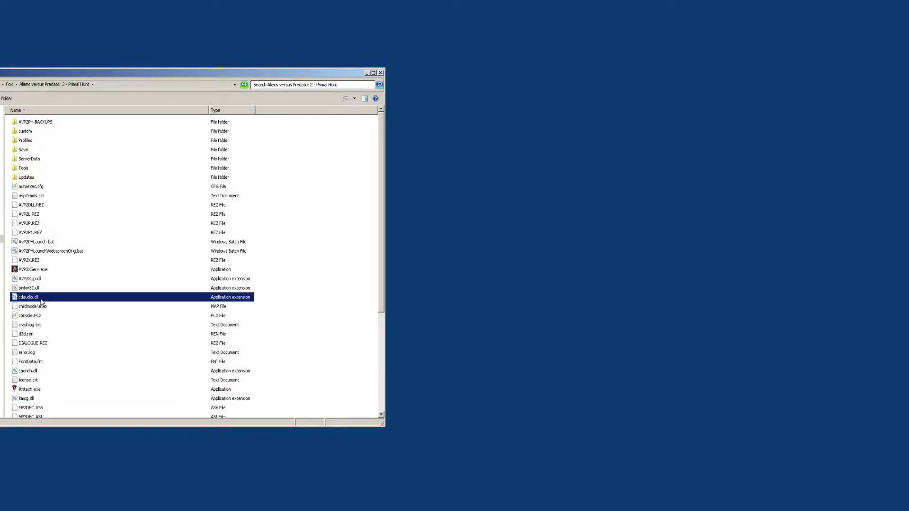
{"action": "left_click", "coordinate": [135, 273]}
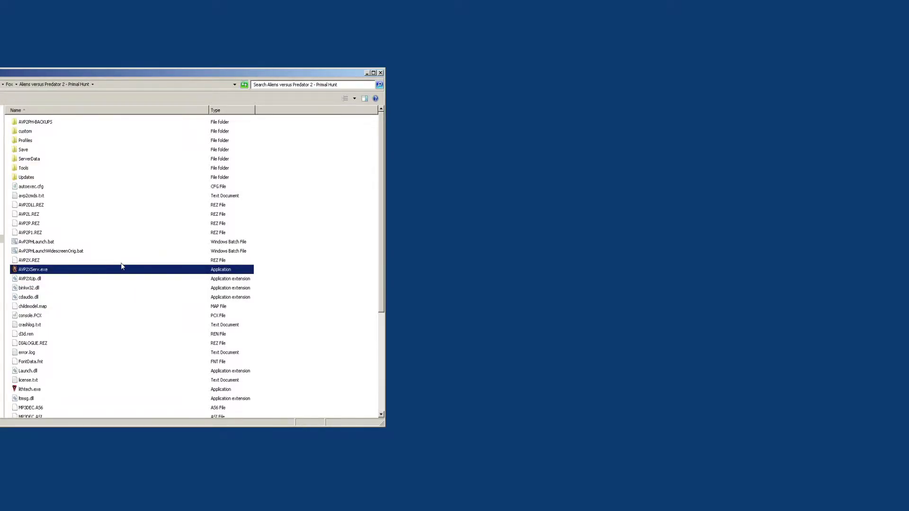
{"action": "left_click", "coordinate": [69, 251]}
{"action": "left_click", "coordinate": [39, 242]}
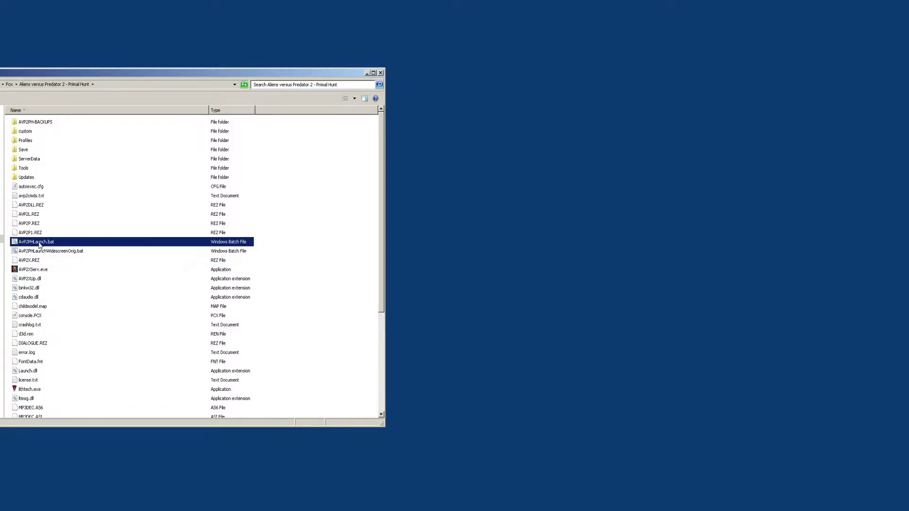
{"action": "left_click", "coordinate": [32, 204]}
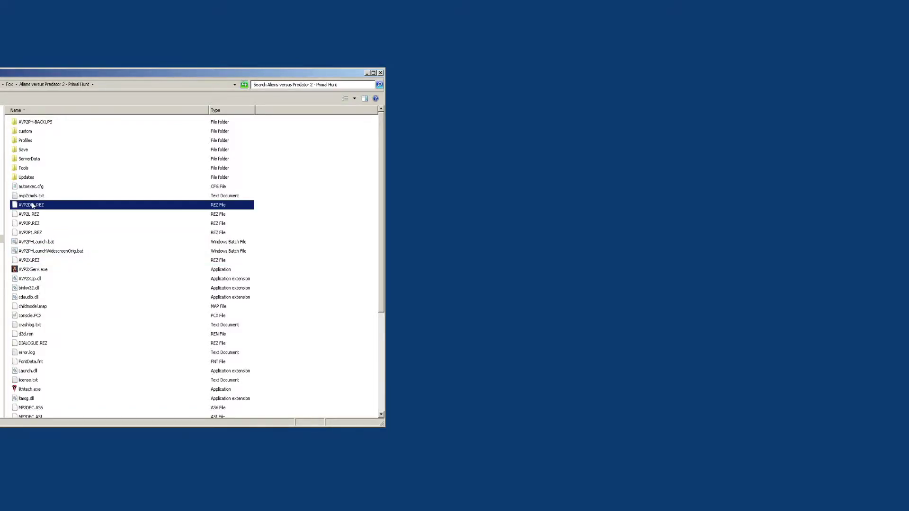
{"action": "left_click", "coordinate": [299, 255]}
{"action": "right_click", "coordinate": [281, 257]}
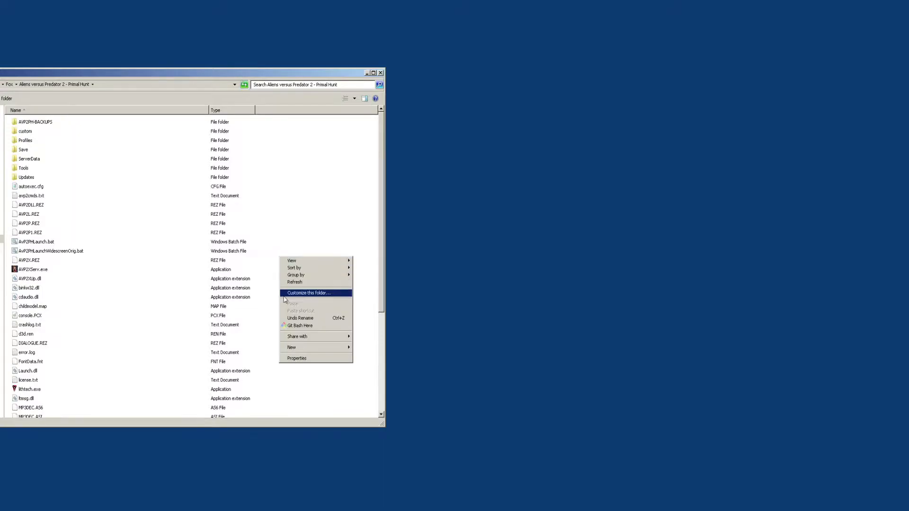
Create a new text document and rename it AvP2PHLaunchWidescreen.bat, accepting the extension change.
{"action": "mouse_move", "coordinate": [300, 352]}
{"action": "left_click", "coordinate": [374, 397]}
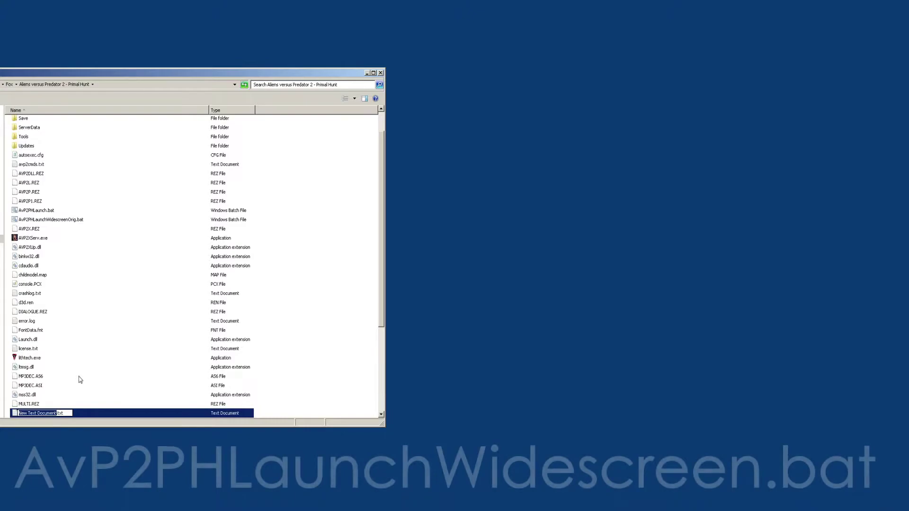
{"action": "key", "text": "BackSpace"}
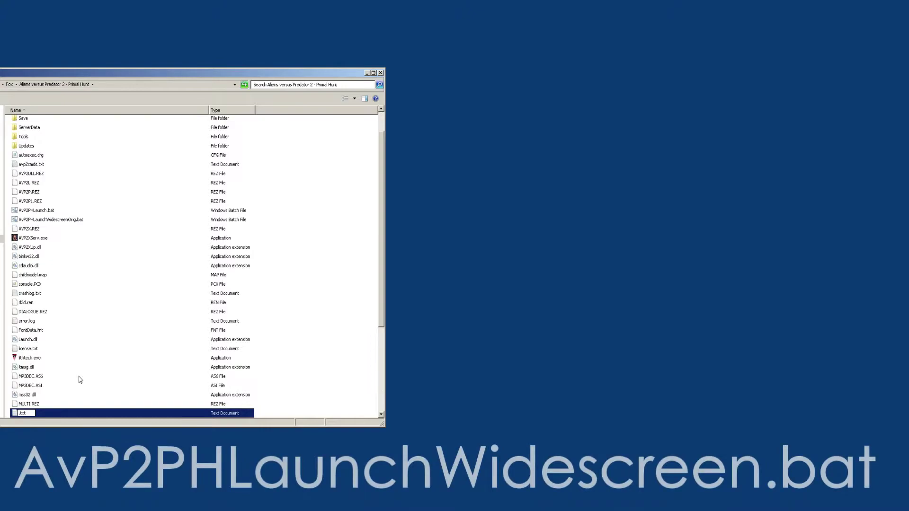
{"action": "type", "text": "AvP"}
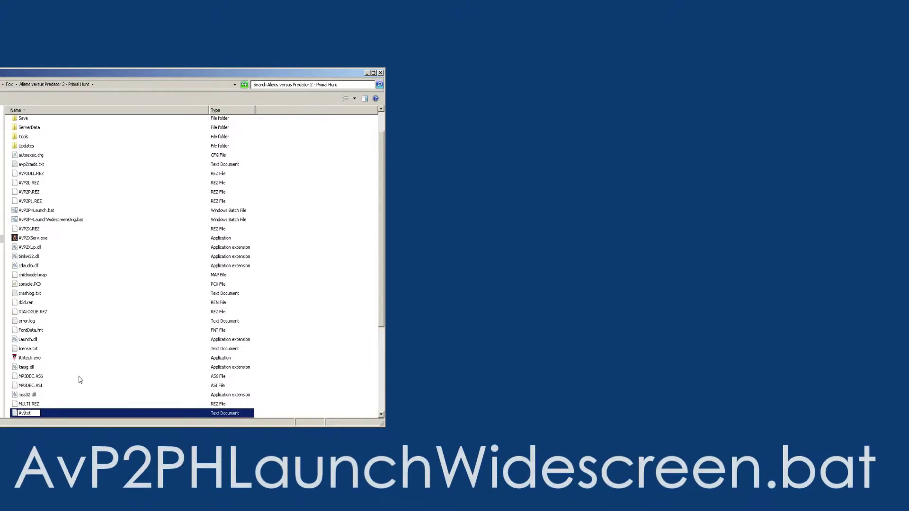
{"action": "type", "text": "2PH"}
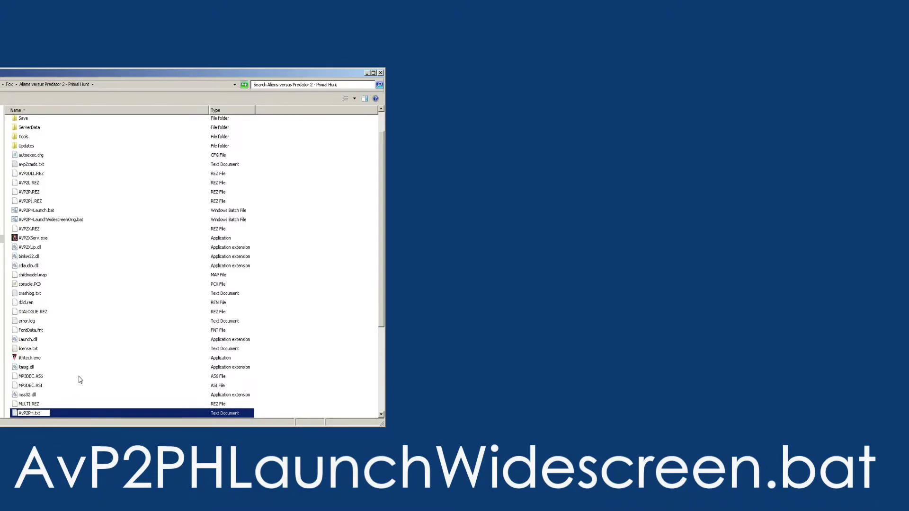
{"action": "type", "text": "LaunchWidescreen"}
{"action": "key", "text": "BackSpace"}
{"action": "key", "text": "BackSpace"}
{"action": "type", "text": "bat"}
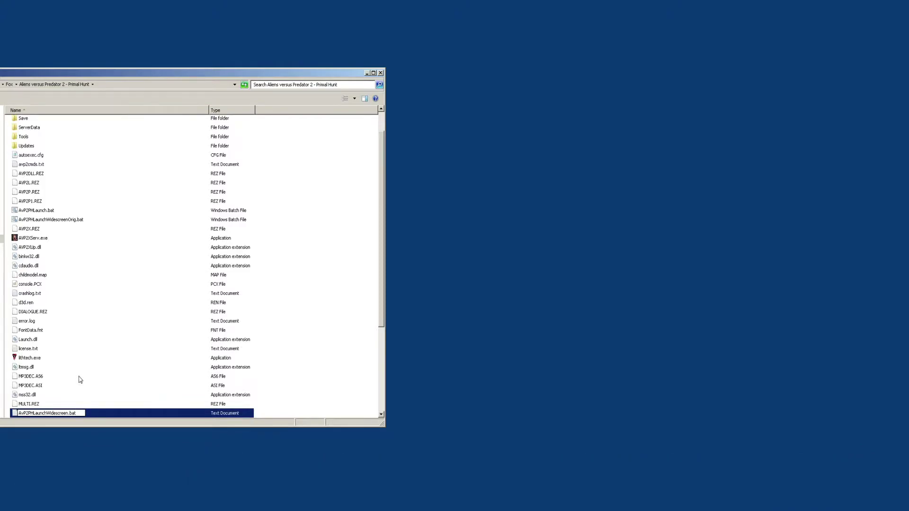
{"action": "key", "text": "Return"}
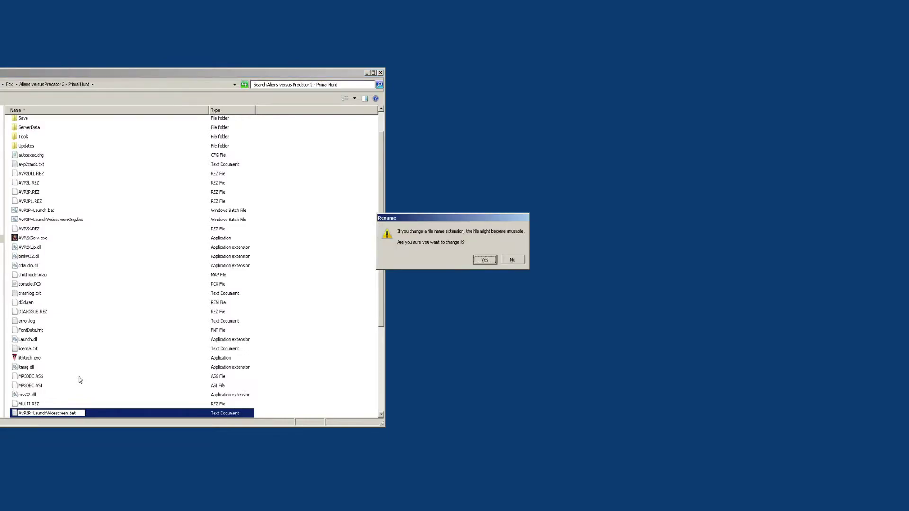
{"action": "key", "text": "Return"}
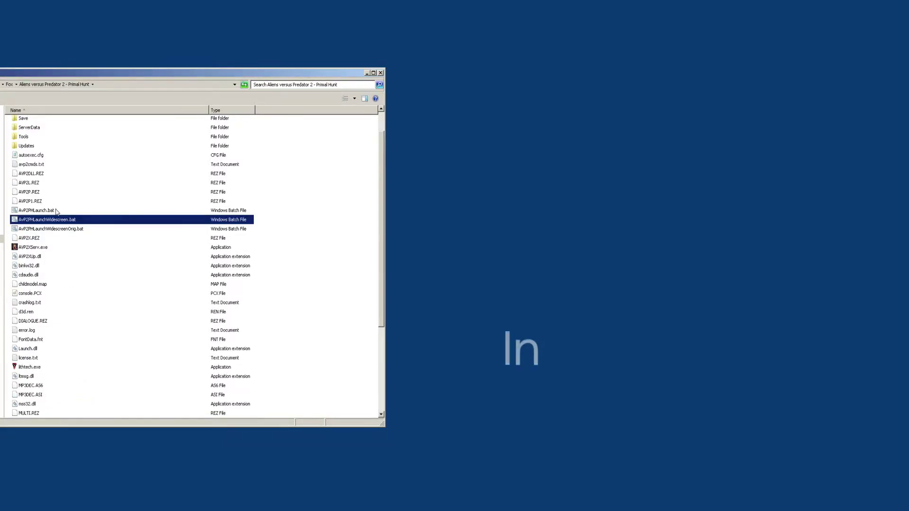
Confirm AvP2PHLaunchWidescreen.bat keeps its .bat extension, then bring up its context menu.
{"action": "left_click", "coordinate": [78, 229]}
{"action": "left_click", "coordinate": [84, 221]}
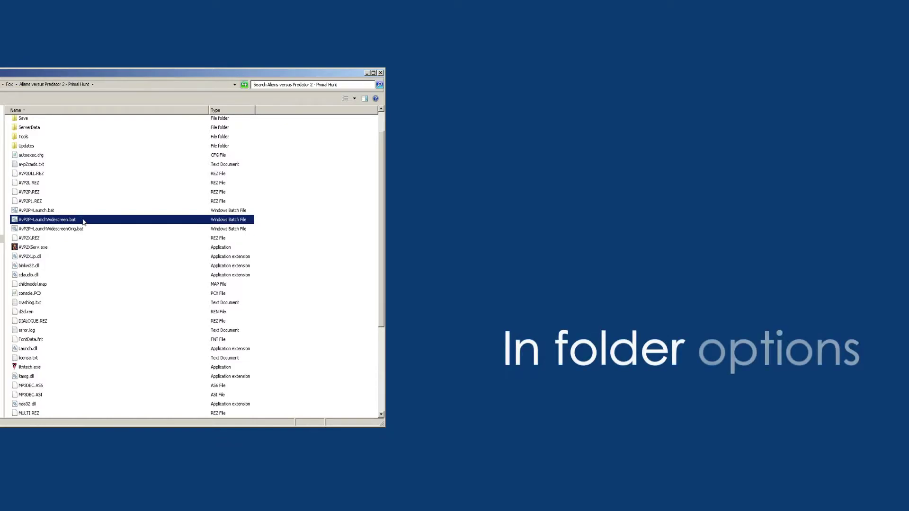
{"action": "left_click", "coordinate": [82, 221]}
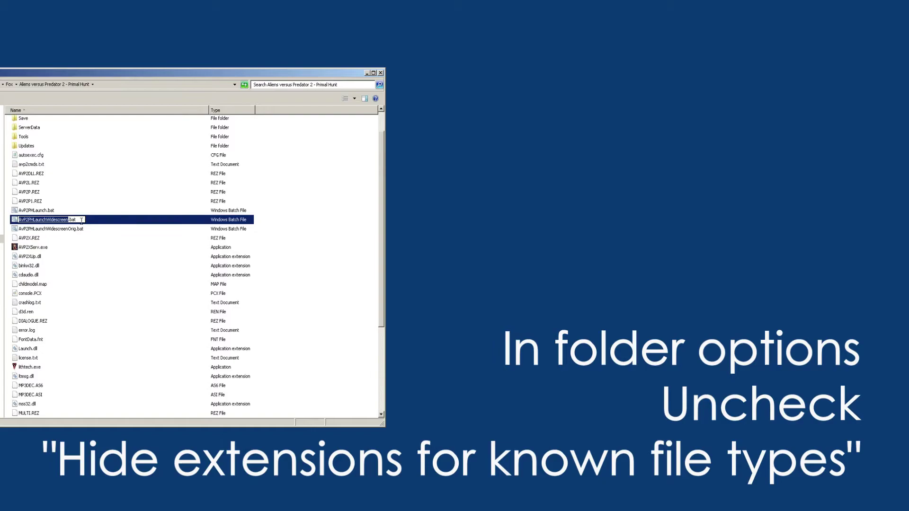
{"action": "key", "text": "Return"}
{"action": "left_click", "coordinate": [68, 228]}
{"action": "left_click", "coordinate": [76, 222]}
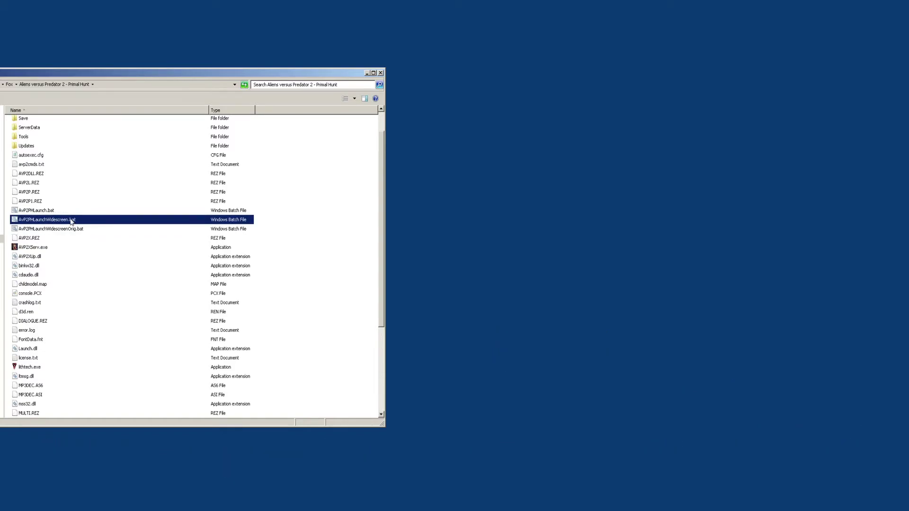
{"action": "right_click", "coordinate": [70, 221]}
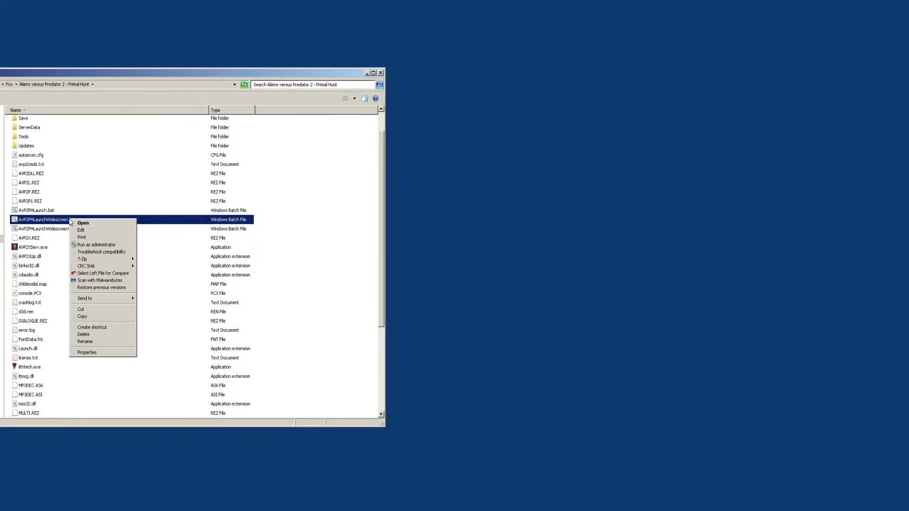
In Notepad, write START lithtech.exe -cmdfile avp2cmds.txt with the 1080/1920 parameters and +Windowed 1.
{"action": "left_click", "coordinate": [92, 232]}
{"action": "left_click_drag", "start_coordinate": [250, 242], "coordinate": [206, 218]}
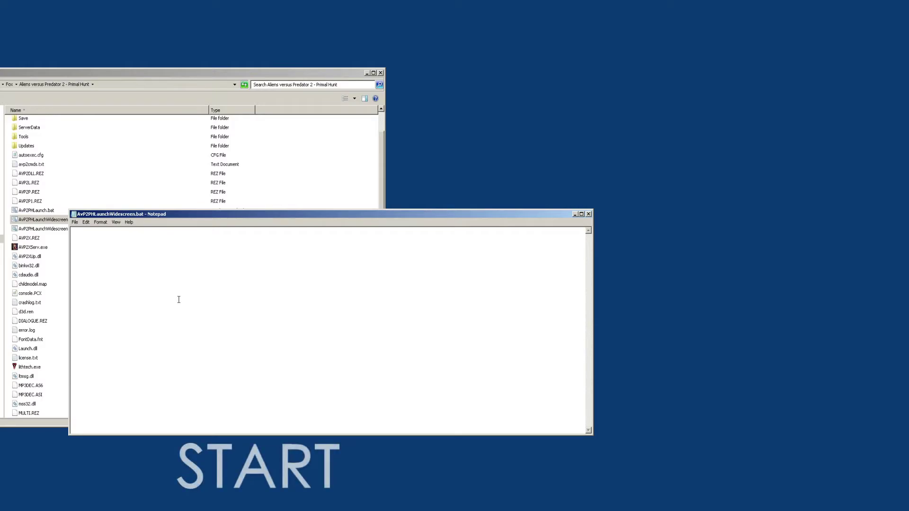
{"action": "type", "text": "START "}
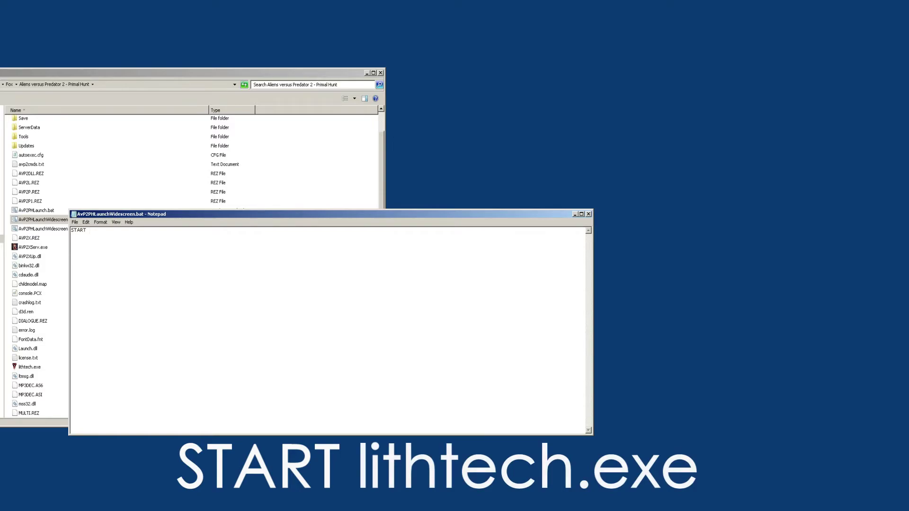
{"action": "type", "text": "lithtech.exe"}
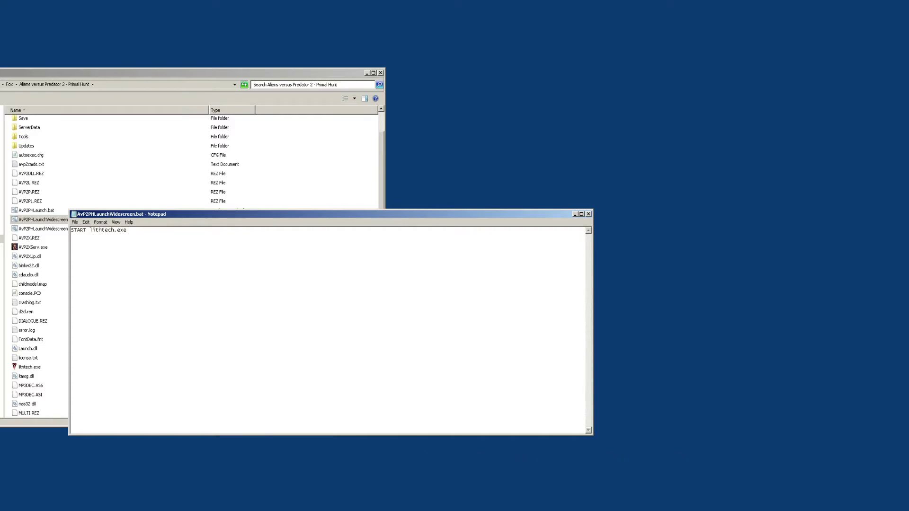
{"action": "type", "text": " -cmd"}
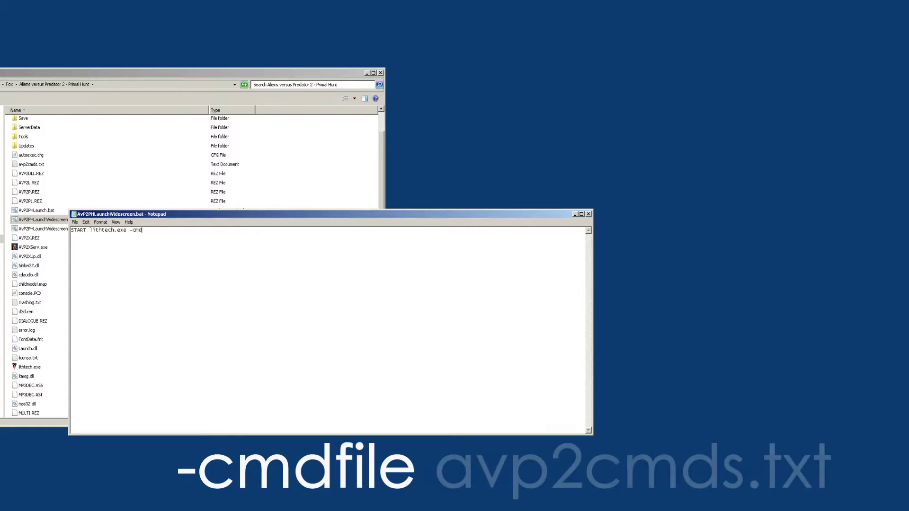
{"action": "type", "text": "file "}
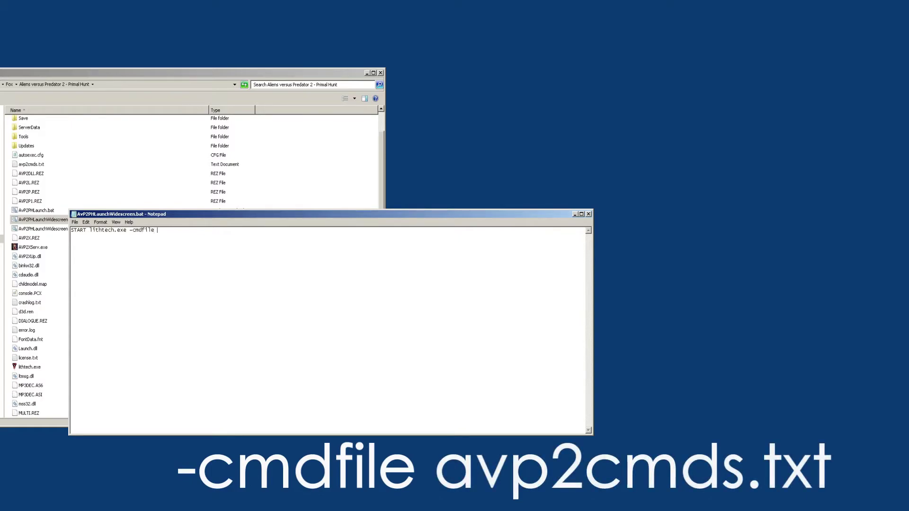
{"action": "type", "text": "avp2cmds.txt +"}
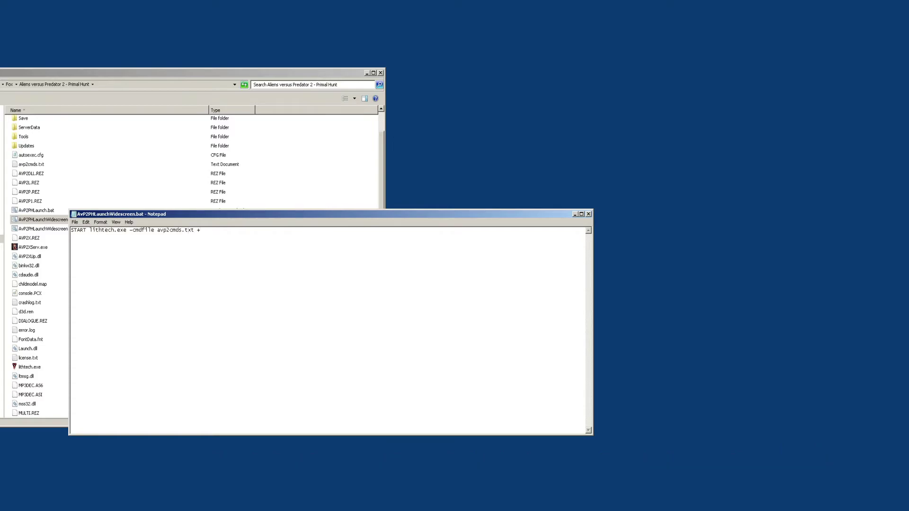
{"action": "type", "text": "G"}
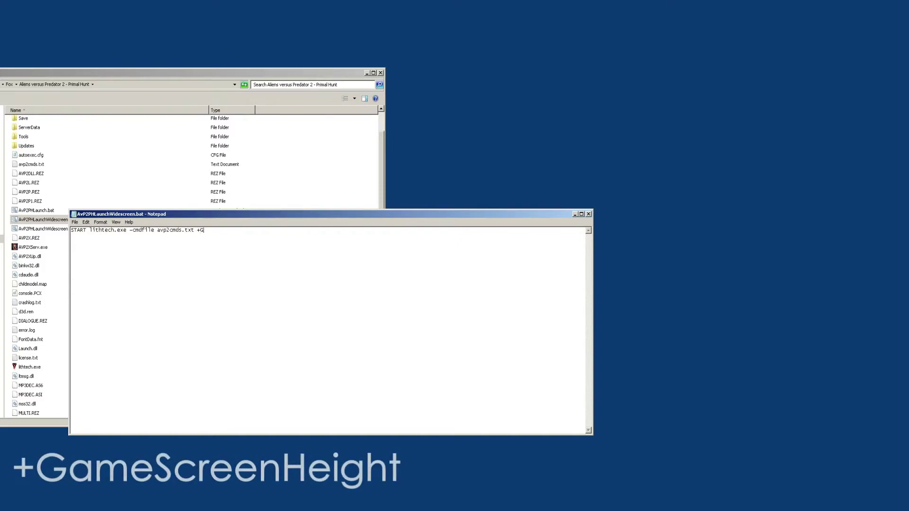
{"action": "type", "text": "ameScree"}
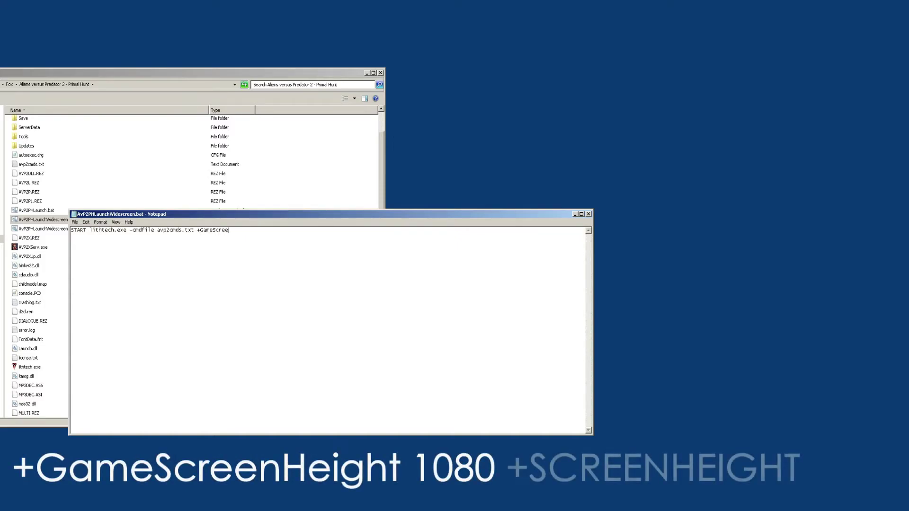
{"action": "type", "text": "nHeight"}
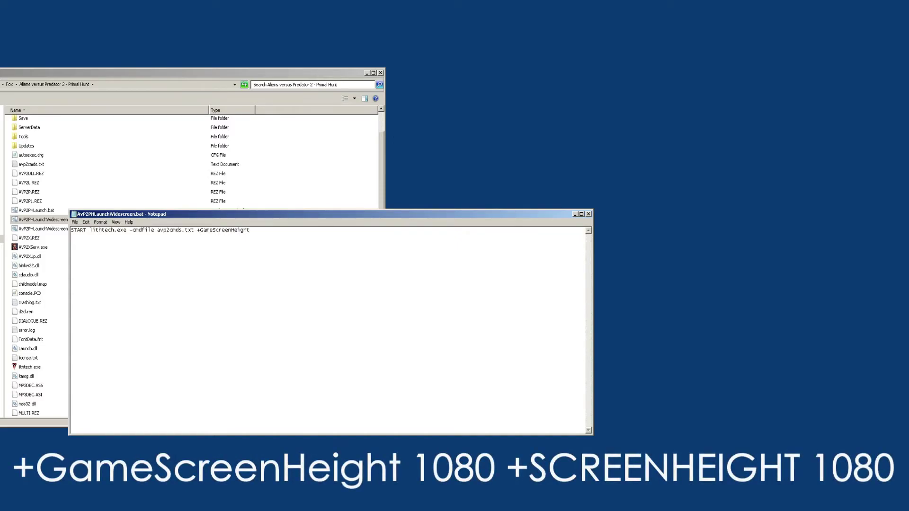
{"action": "type", "text": " 1080 +SCREENHEI"}
{"action": "type", "text": "GHT 1080 "}
{"action": "type", "text": "+"}
{"action": "type", "text": "GameScreen"}
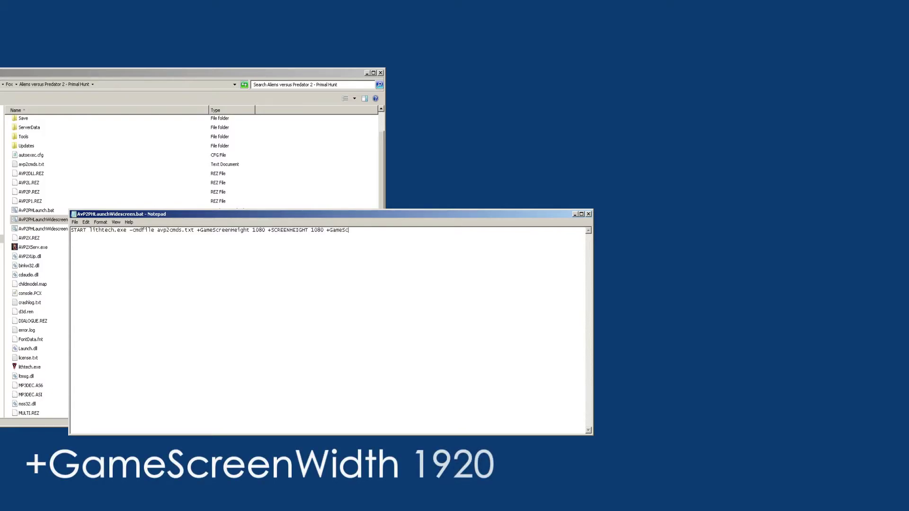
{"action": "type", "text": "Width"}
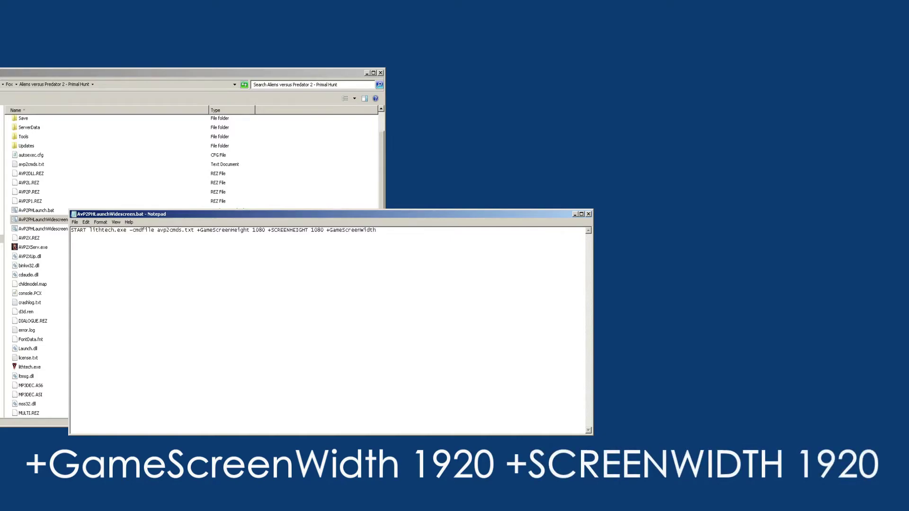
{"action": "type", "text": " 1920 +SCREENWIDTH 1920"}
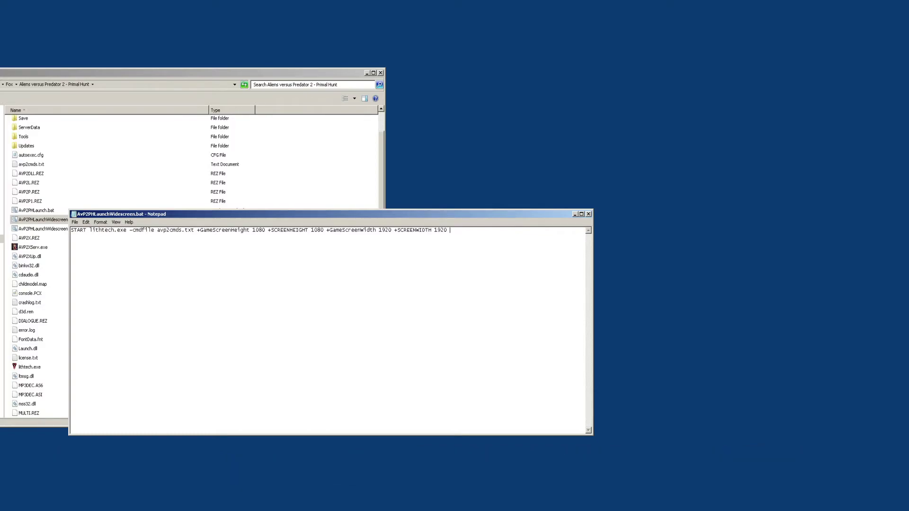
{"action": "type", "text": " +Windowed 1"}
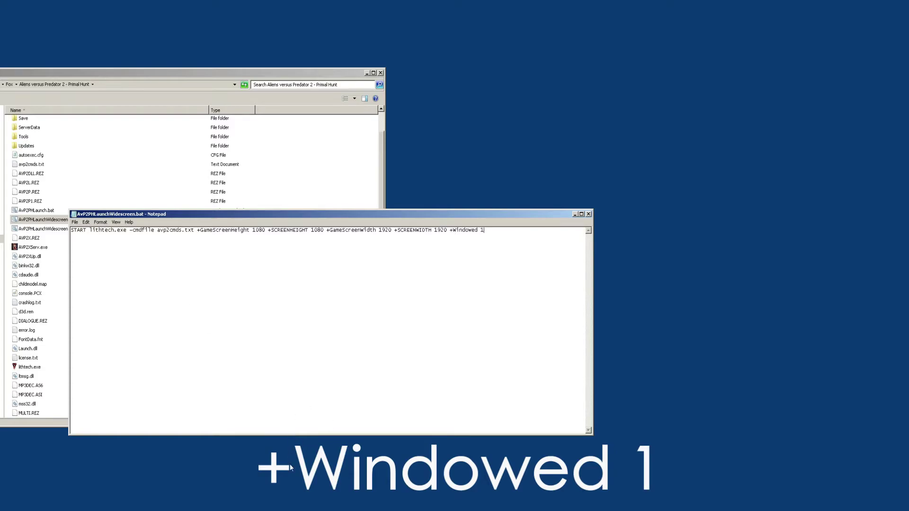
{"action": "left_click_drag", "start_coordinate": [350, 230], "coordinate": [346, 231]}
{"action": "left_click_drag", "start_coordinate": [188, 230], "coordinate": [365, 235]}
{"action": "left_click", "coordinate": [396, 241]}
{"action": "left_click", "coordinate": [589, 214]}
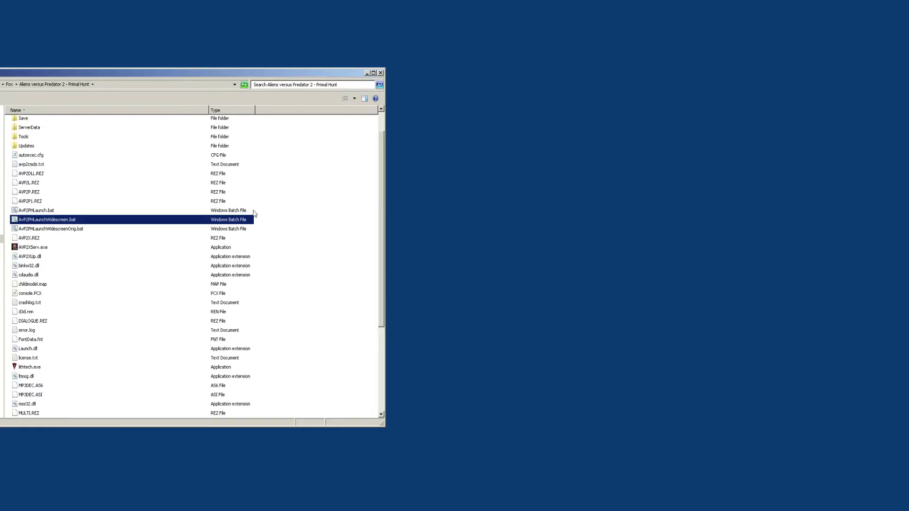
{"action": "right_click", "coordinate": [67, 220]}
{"action": "left_click", "coordinate": [78, 231]}
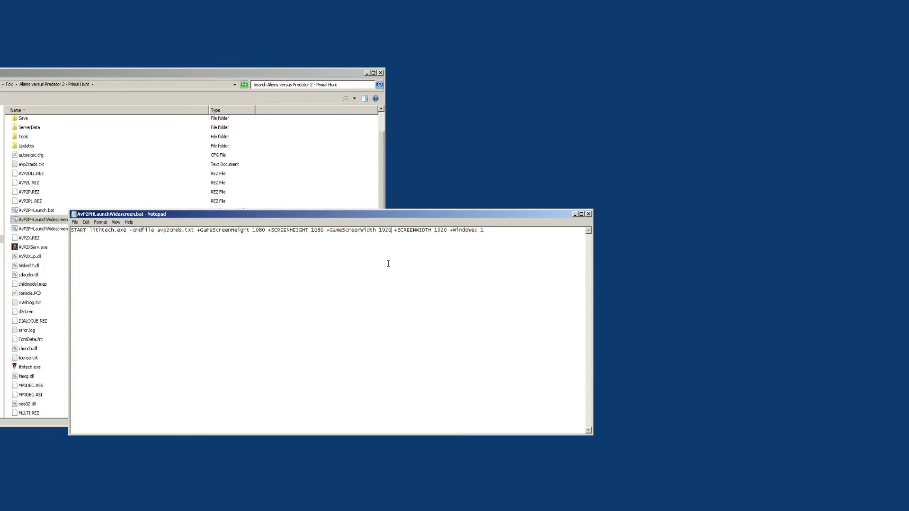
{"action": "left_click_drag", "start_coordinate": [191, 231], "coordinate": [490, 236]}
{"action": "left_click", "coordinate": [231, 239]}
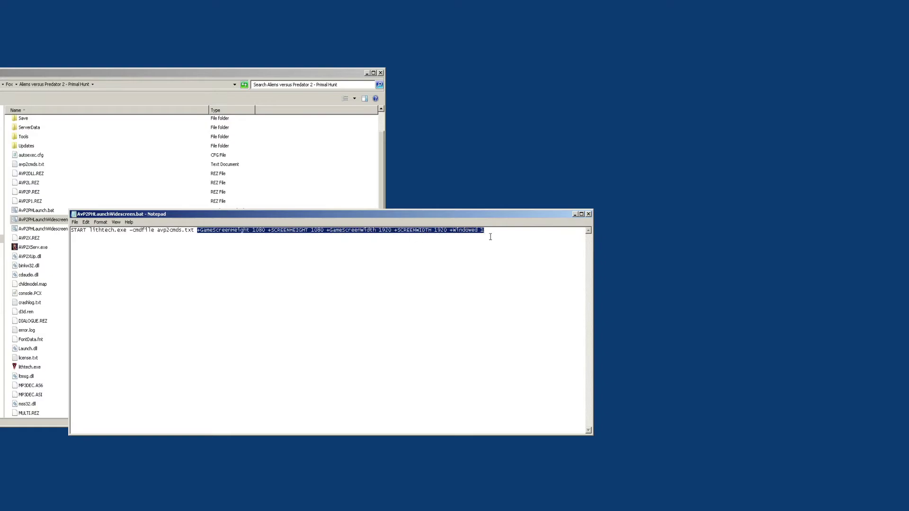
{"action": "left_click", "coordinate": [493, 235]}
{"action": "left_click_drag", "start_coordinate": [194, 230], "coordinate": [492, 239]}
{"action": "left_click", "coordinate": [239, 246]}
{"action": "left_click_drag", "start_coordinate": [198, 231], "coordinate": [407, 231]}
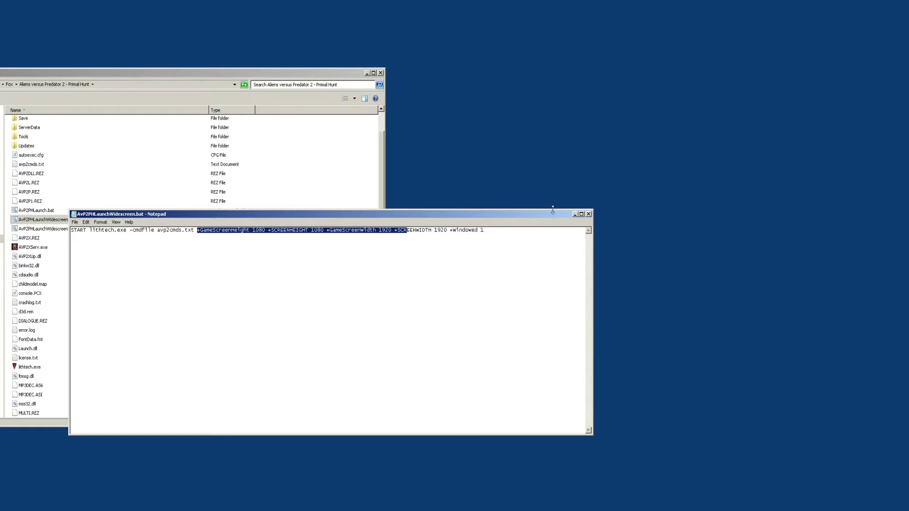
{"action": "left_click_drag", "start_coordinate": [379, 230], "coordinate": [373, 230]}
{"action": "left_click_drag", "start_coordinate": [197, 230], "coordinate": [475, 230]}
{"action": "left_click", "coordinate": [456, 266]}
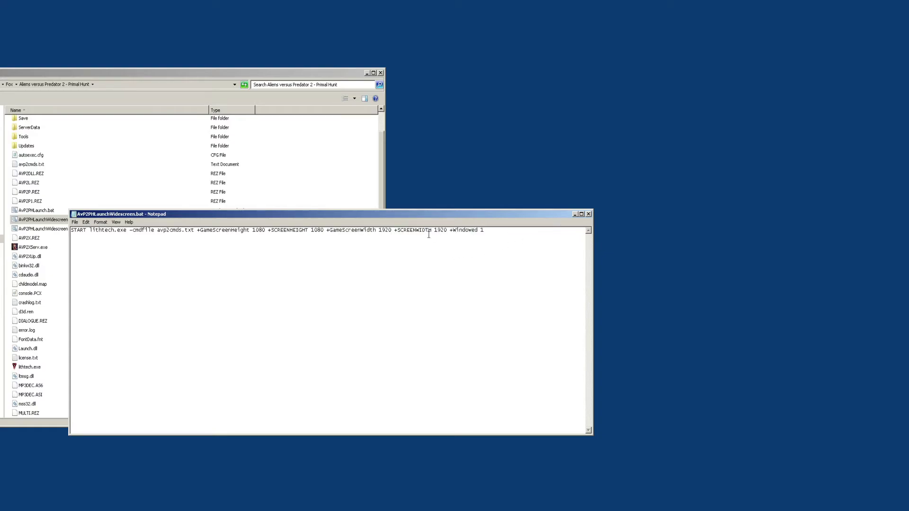
{"action": "left_click_drag", "start_coordinate": [254, 230], "coordinate": [452, 230]}
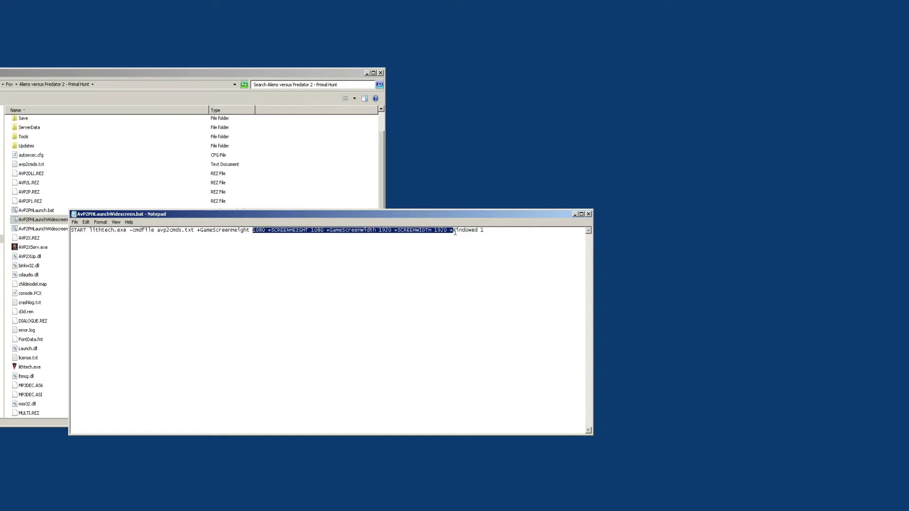
{"action": "left_click", "coordinate": [312, 231]}
{"action": "left_click_drag", "start_coordinate": [247, 230], "coordinate": [450, 230]}
{"action": "left_click", "coordinate": [456, 231]}
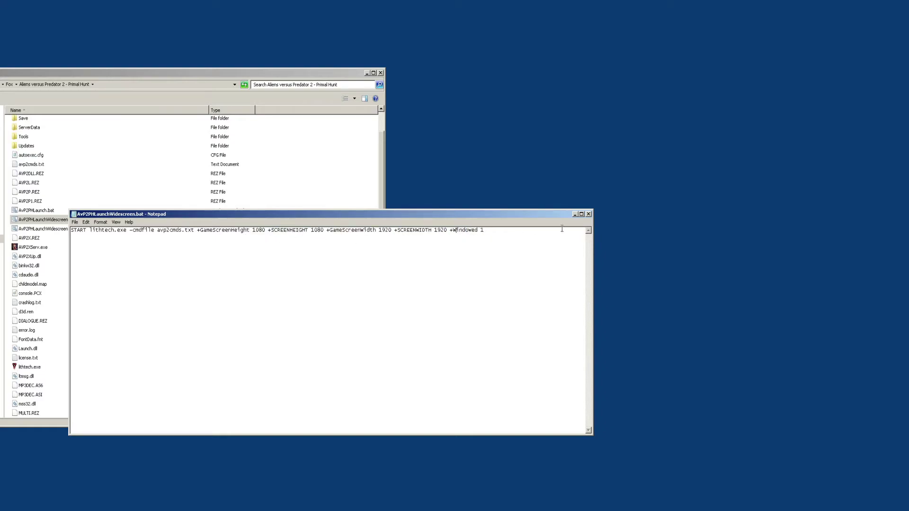
Close Notepad and run AvP2PHLaunchWidescreen.bat from the game folder.
{"action": "left_click", "coordinate": [589, 214]}
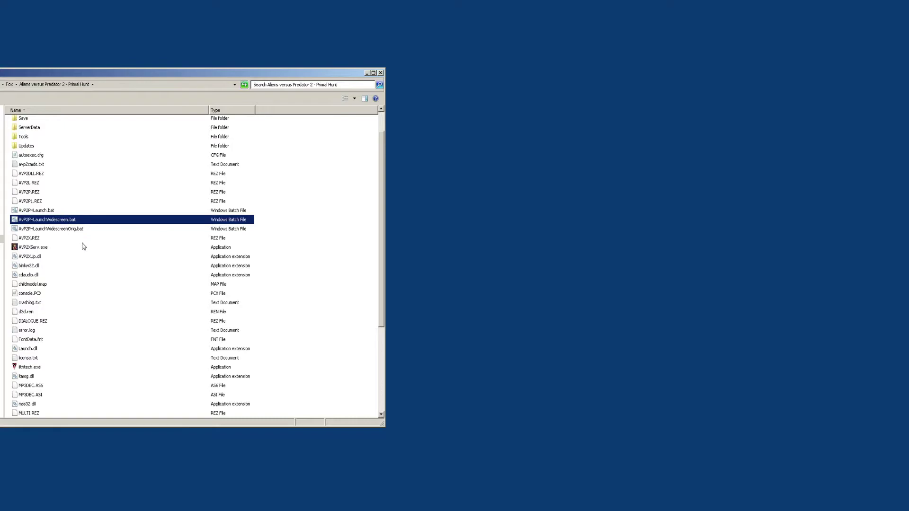
{"action": "left_click", "coordinate": [57, 229]}
{"action": "left_click", "coordinate": [50, 223]}
{"action": "left_click", "coordinate": [61, 230]}
{"action": "left_click", "coordinate": [60, 222]}
{"action": "double_click", "coordinate": [60, 223]}
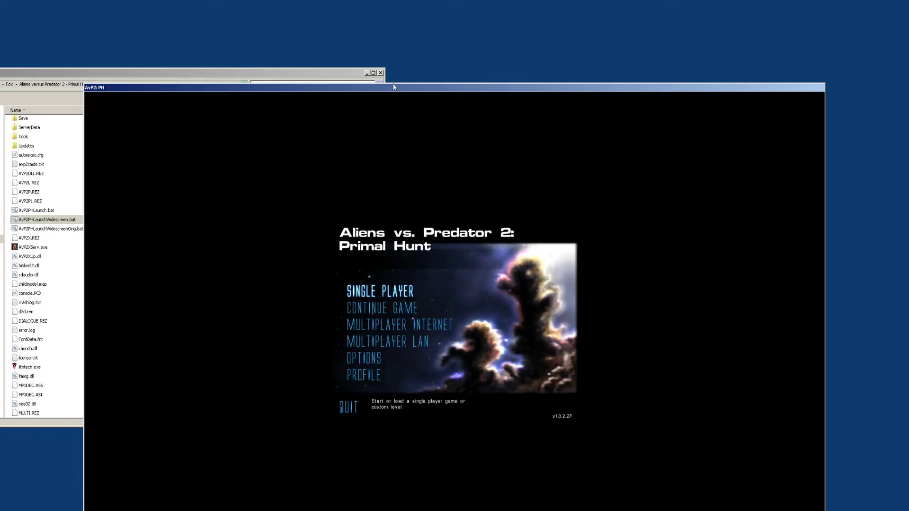
Drag the AvP2: PH window up and left, then move the menu selection to CONTINUE GAME.
{"action": "left_click_drag", "start_coordinate": [442, 91], "coordinate": [407, 38]}
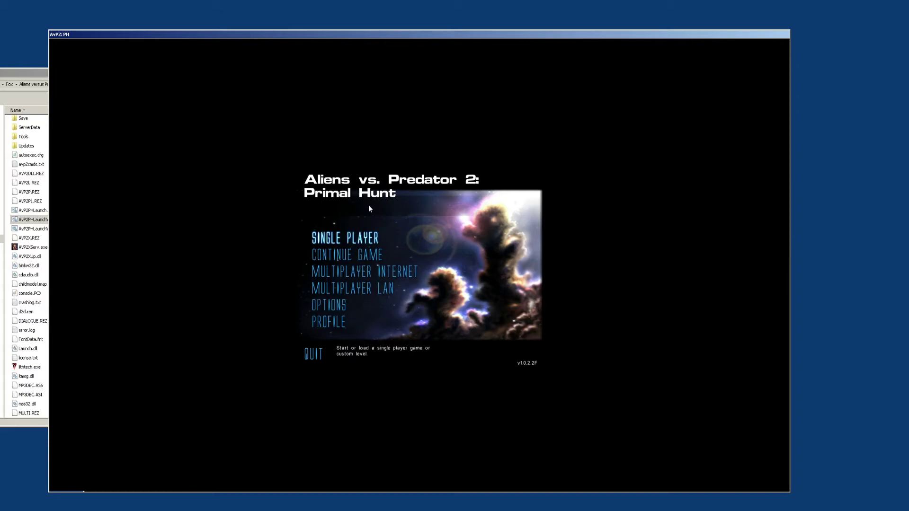
{"action": "key", "text": "Up"}
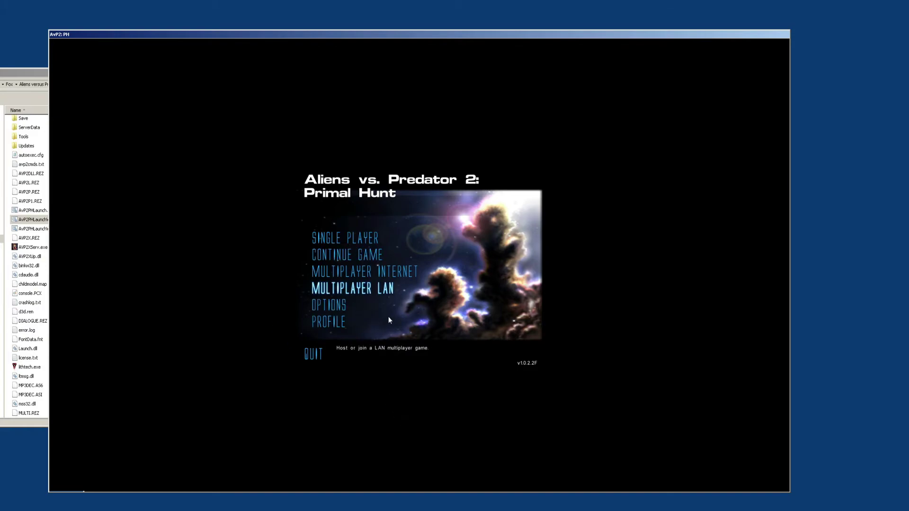
Quit Primal Hunt through Options, Back, Quit and Yes, then select AvP2PHLaunchWidescreen.bat.
{"action": "left_click", "coordinate": [338, 309]}
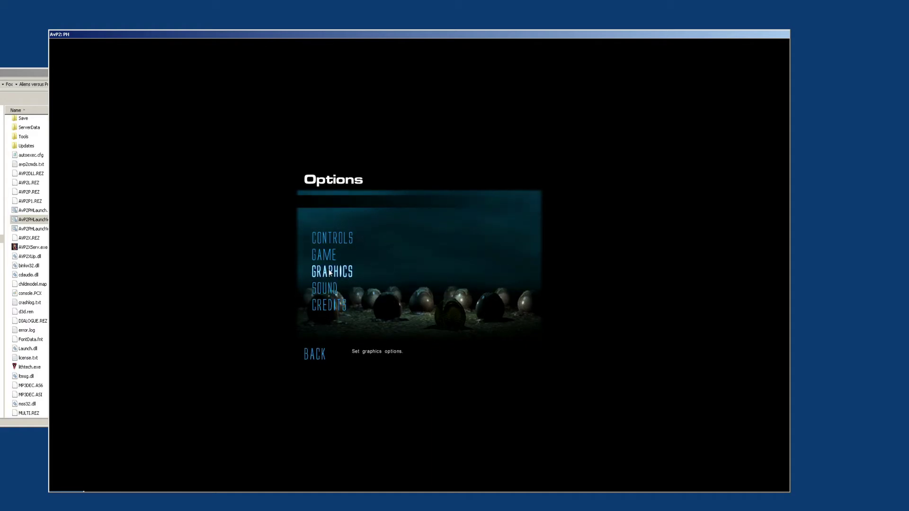
{"action": "left_click", "coordinate": [322, 356]}
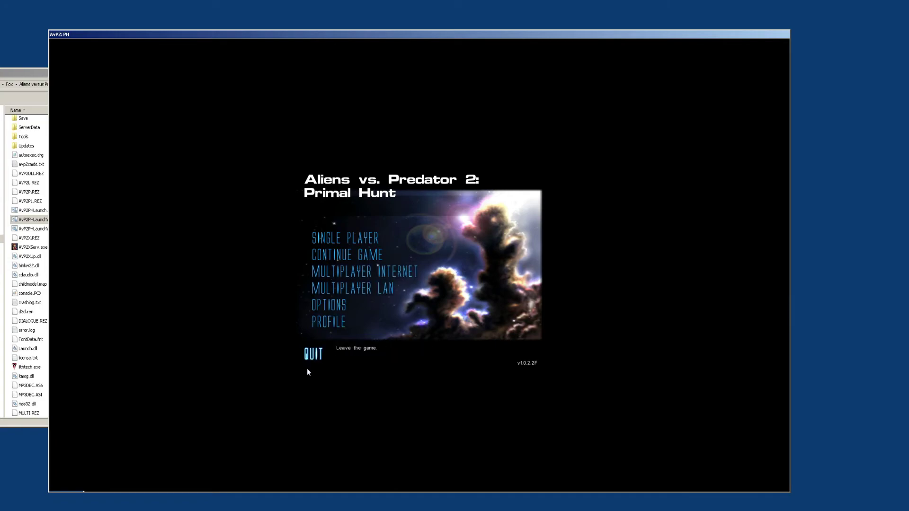
{"action": "left_click", "coordinate": [338, 350]}
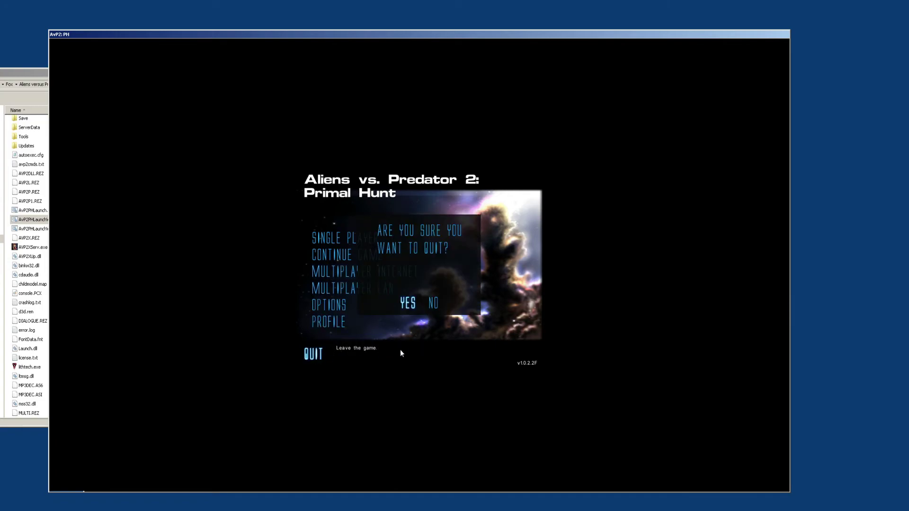
{"action": "left_click", "coordinate": [405, 304]}
{"action": "left_click", "coordinate": [56, 231]}
{"action": "left_click", "coordinate": [55, 221]}
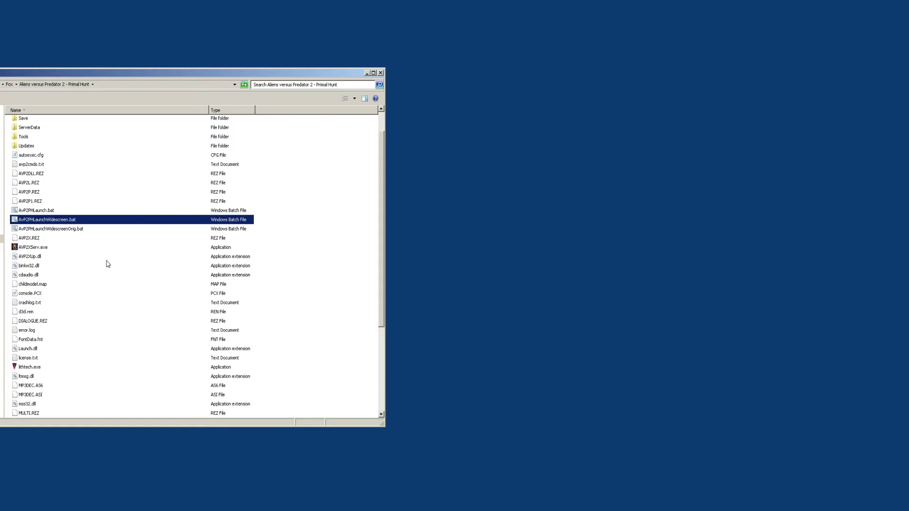
Check the launch batch files and lithtech.exe, then open AvP2PHLaunchWidescreen.bat's context menu.
{"action": "left_click", "coordinate": [53, 228]}
{"action": "left_click", "coordinate": [44, 214]}
{"action": "left_click", "coordinate": [59, 221]}
{"action": "left_click", "coordinate": [37, 369]}
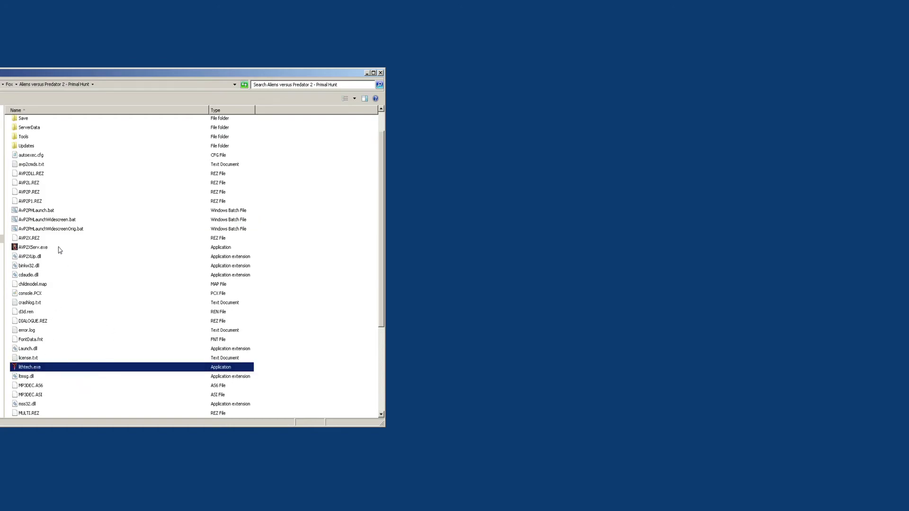
{"action": "right_click", "coordinate": [47, 220]}
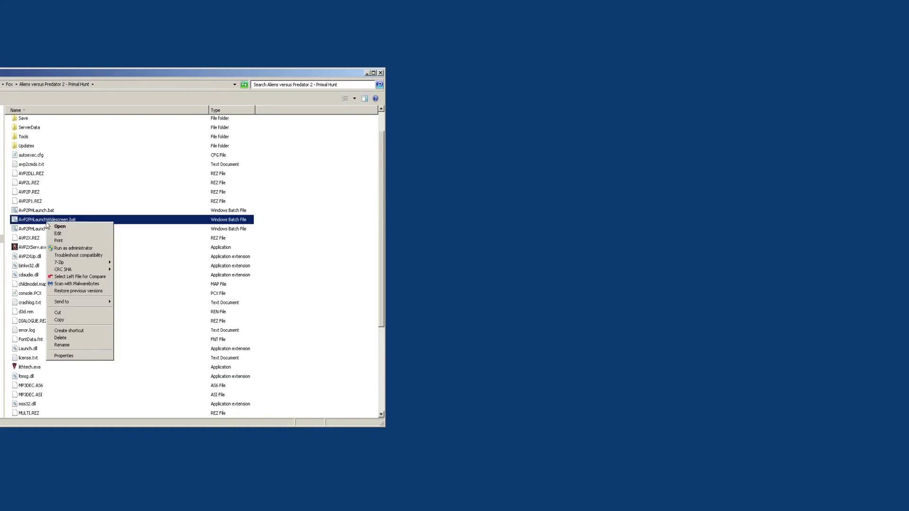
Open AvP2PHLaunchWidescreen.bat in Notepad with Edit and inspect the START lithtech.exe line.
{"action": "left_click", "coordinate": [59, 235]}
{"action": "left_click_drag", "start_coordinate": [483, 237], "coordinate": [130, 240]}
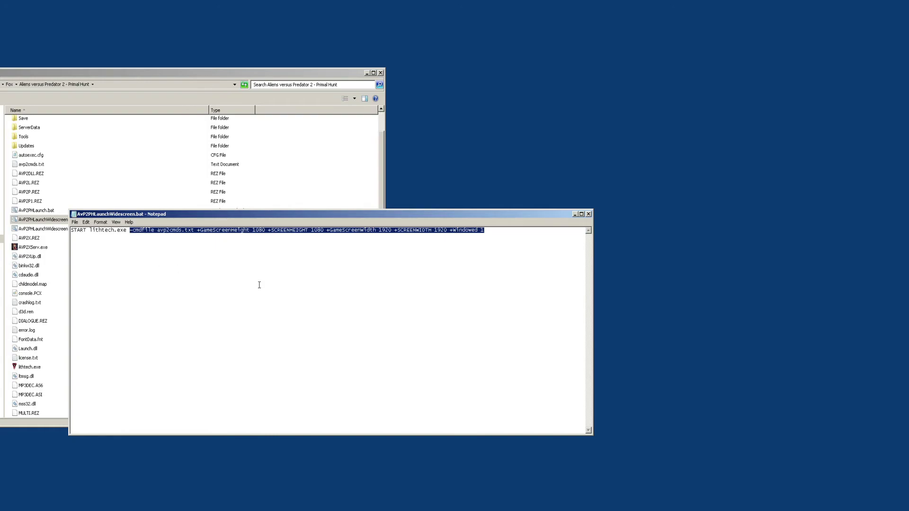
{"action": "left_click_drag", "start_coordinate": [422, 299], "coordinate": [425, 299]}
{"action": "left_click", "coordinate": [482, 265]}
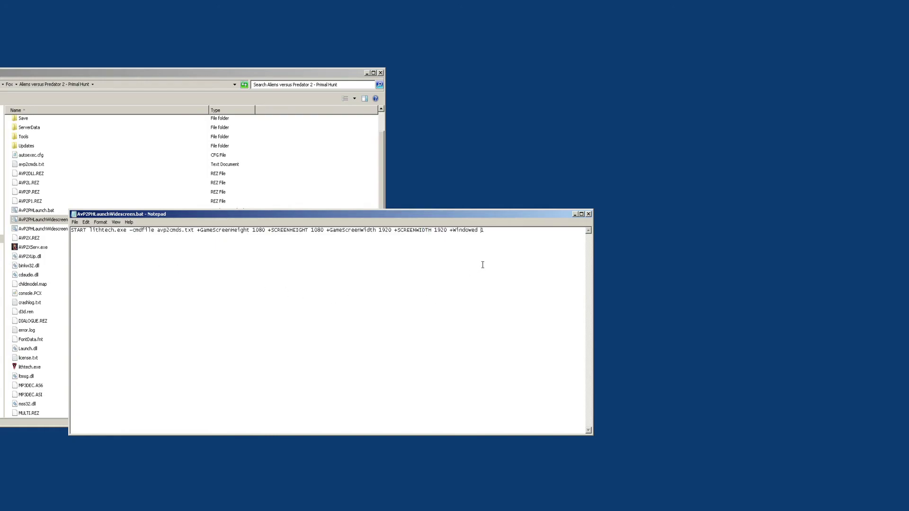
Highlight the -cmdfile avp2cmds.txt argument and shift the Notepad window slightly right.
{"action": "left_click_drag", "start_coordinate": [158, 232], "coordinate": [185, 232]}
{"action": "left_click_drag", "start_coordinate": [130, 233], "coordinate": [193, 234]}
{"action": "left_click", "coordinate": [156, 245]}
{"action": "left_click_drag", "start_coordinate": [155, 232], "coordinate": [198, 231]}
{"action": "left_click", "coordinate": [184, 231]}
{"action": "left_click_drag", "start_coordinate": [135, 217], "coordinate": [205, 230]}
{"action": "left_click", "coordinate": [214, 231]}
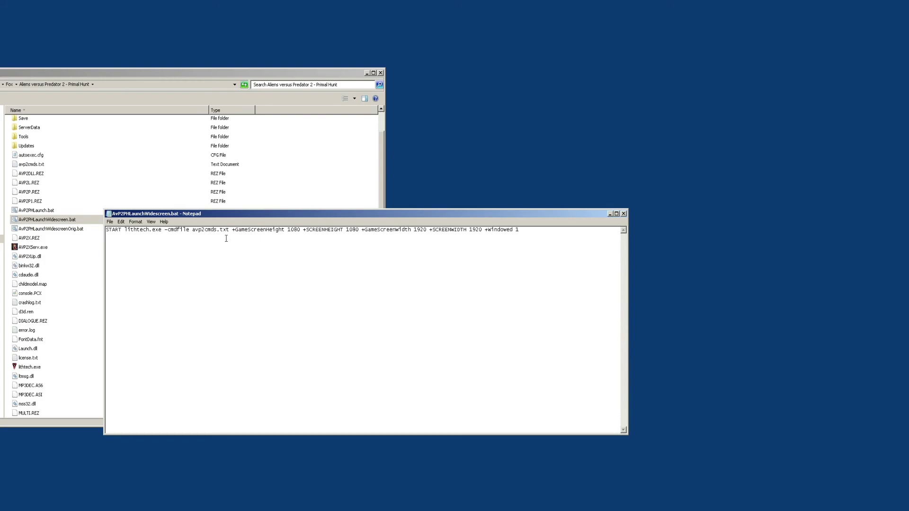
Highlight avp2cmds.txt and the -cmdfile argument to review them.
{"action": "left_click_drag", "start_coordinate": [190, 235], "coordinate": [228, 235]}
{"action": "left_click", "coordinate": [210, 266]}
{"action": "mouse_move", "coordinate": [232, 232]}
{"action": "left_mouse_down"}
{"action": "mouse_move", "coordinate": [170, 235]}
{"action": "mouse_move", "coordinate": [173, 243]}
{"action": "mouse_move", "coordinate": [172, 233]}
{"action": "mouse_move", "coordinate": [232, 233]}
{"action": "left_mouse_up"}
{"action": "left_click", "coordinate": [173, 249]}
{"action": "left_click", "coordinate": [236, 241]}
Review more of the -cmdfile and +GameScreenHeight text, then close Notepad unchanged.
{"action": "left_click_drag", "start_coordinate": [176, 232], "coordinate": [217, 236]}
{"action": "left_click", "coordinate": [230, 233]}
{"action": "left_click_drag", "start_coordinate": [178, 233], "coordinate": [214, 233]}
{"action": "left_click", "coordinate": [215, 234]}
{"action": "mouse_move", "coordinate": [232, 235]}
{"action": "left_mouse_down"}
{"action": "mouse_move", "coordinate": [537, 230]}
{"action": "mouse_move", "coordinate": [235, 231]}
{"action": "left_mouse_up"}
{"action": "left_click", "coordinate": [256, 237]}
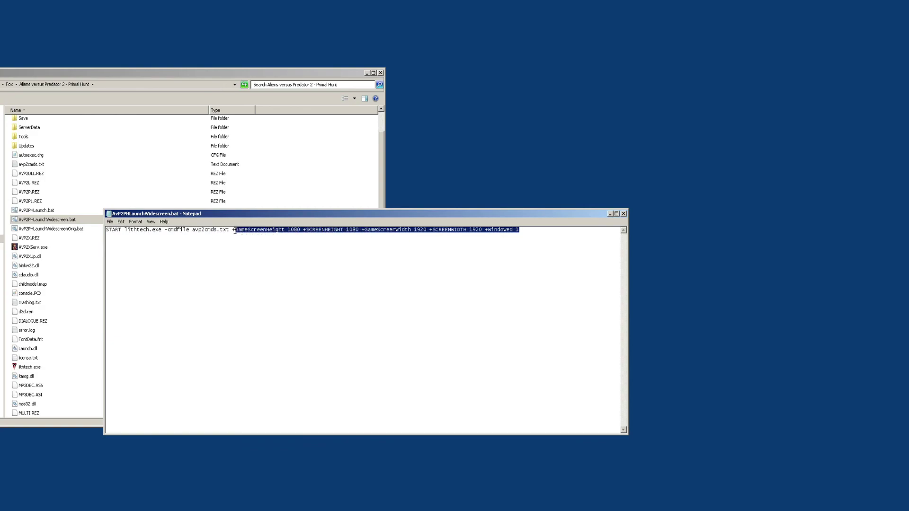
{"action": "left_click", "coordinate": [624, 214]}
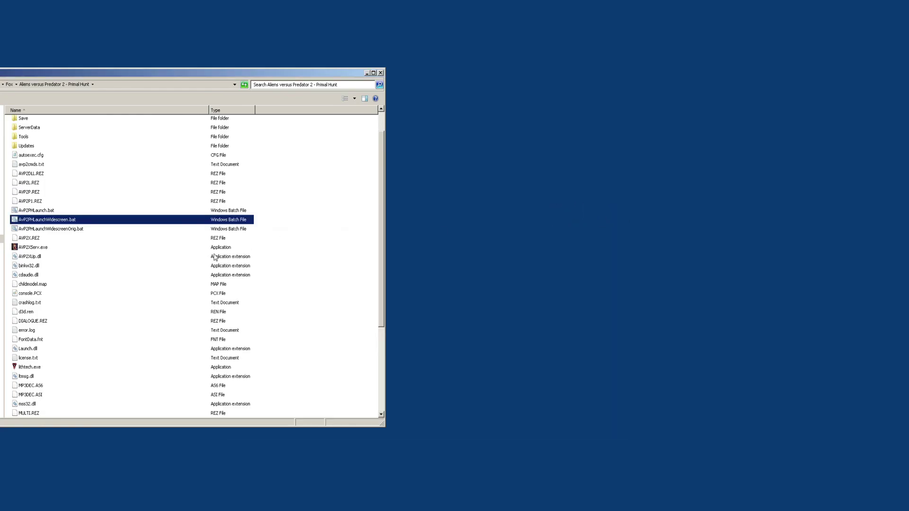
{"action": "scroll", "coordinate": [112, 286], "scroll_direction": "down", "scroll_amount": 1}
{"action": "scroll", "coordinate": [111, 286], "scroll_direction": "down", "scroll_amount": 3}
{"action": "scroll", "coordinate": [112, 298], "scroll_direction": "up", "scroll_amount": 5}
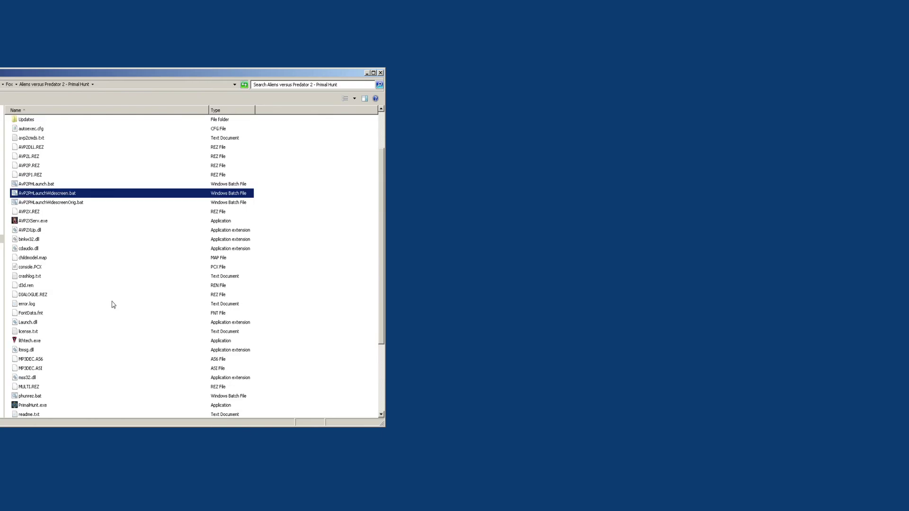